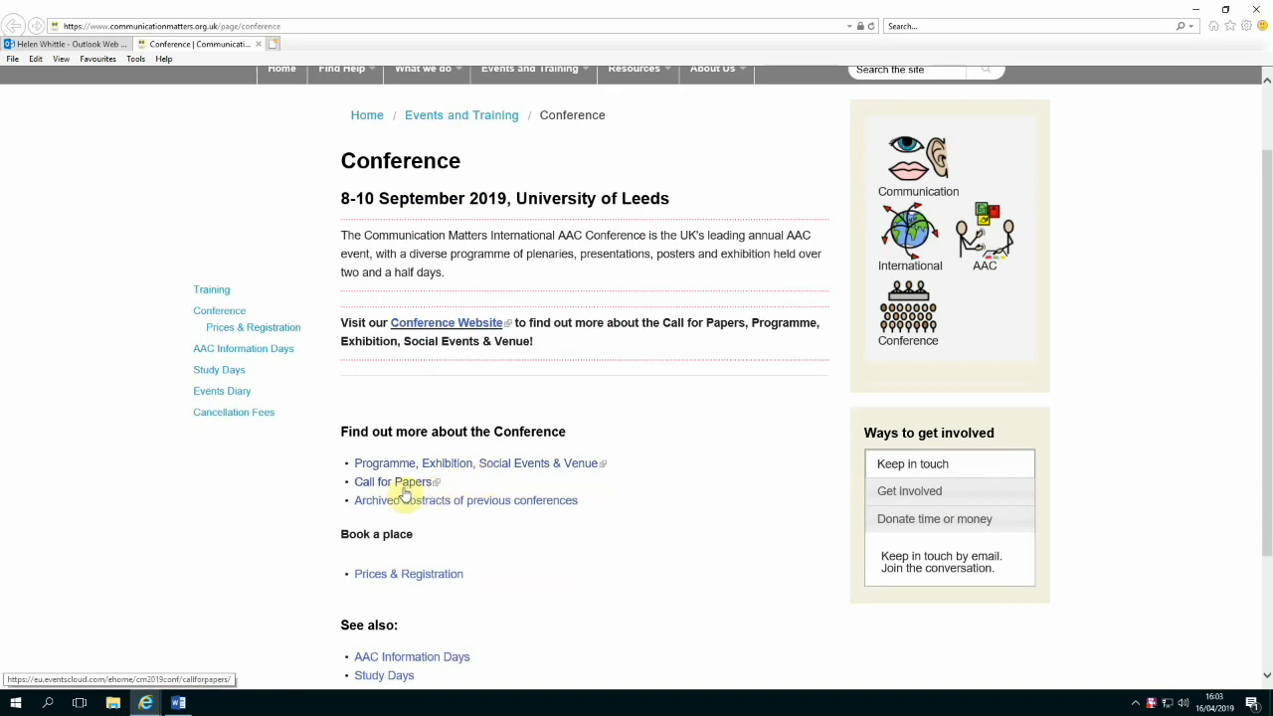
Open the CM2019 Call for Papers full-screen, read to its end, then open the abstract submission site
left_click(401, 483)
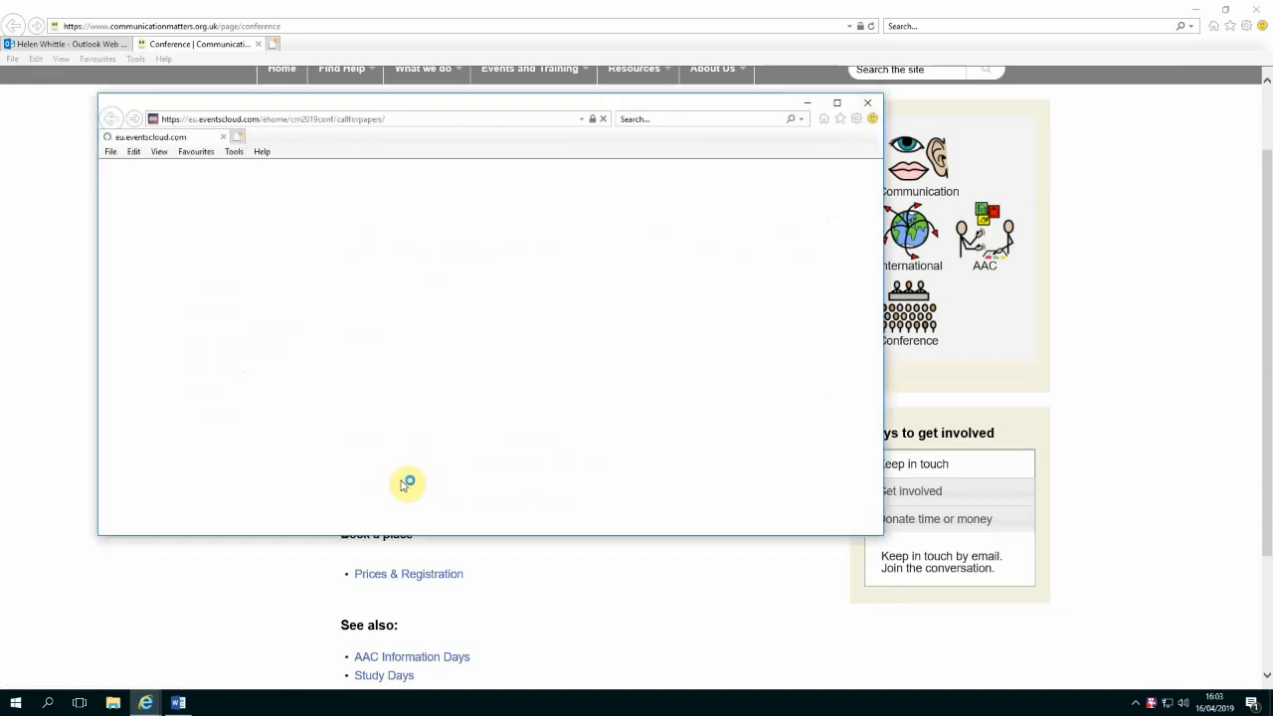
left_click(837, 104)
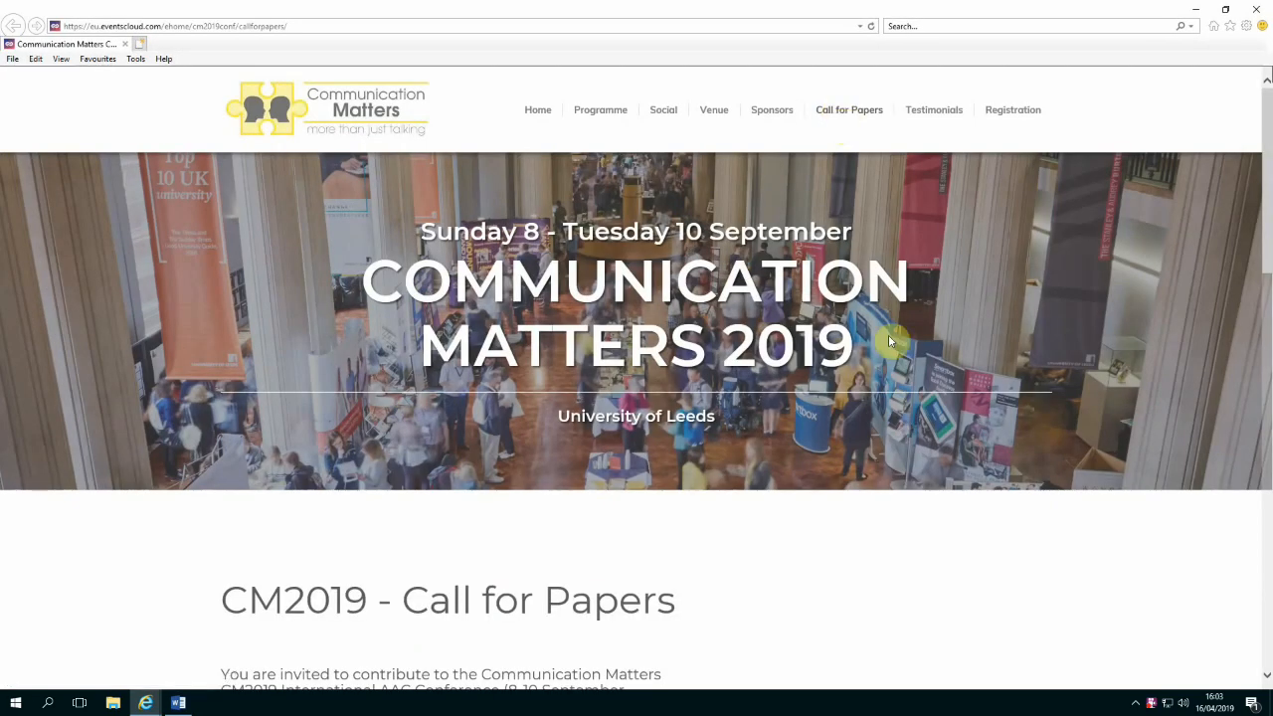
scroll(888, 335, "down", 3)
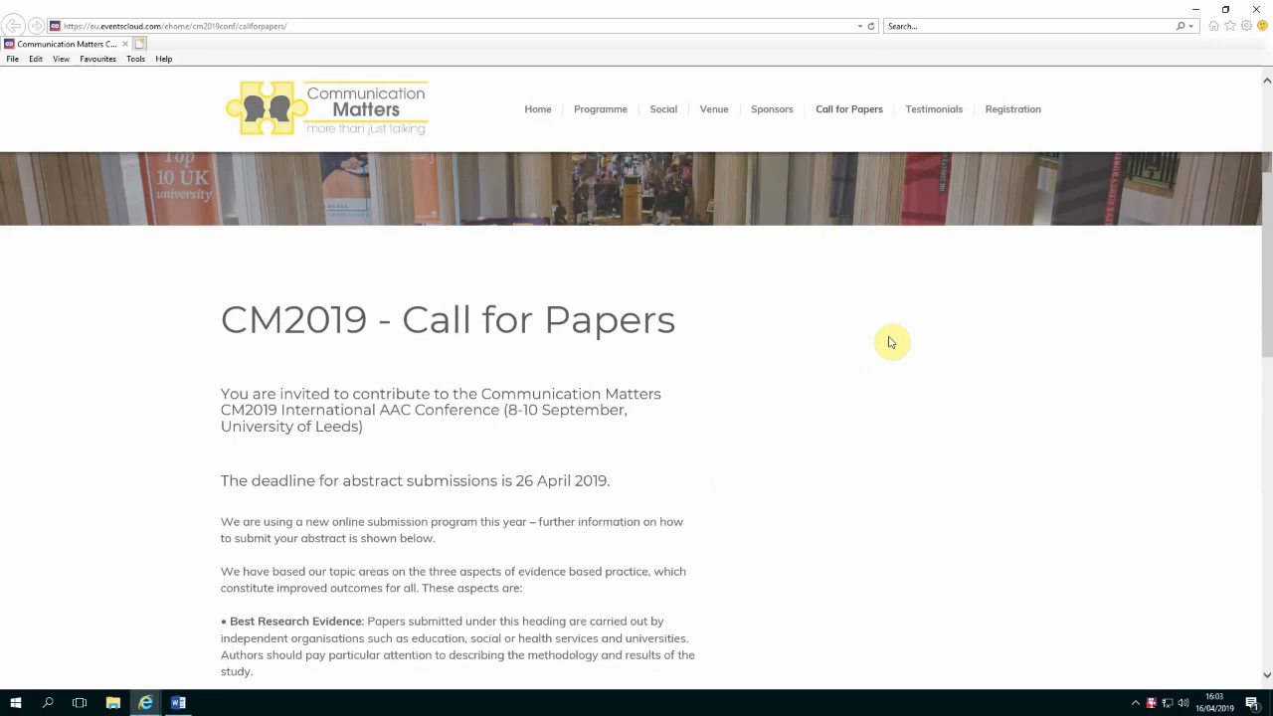
scroll(890, 342, "down", 1)
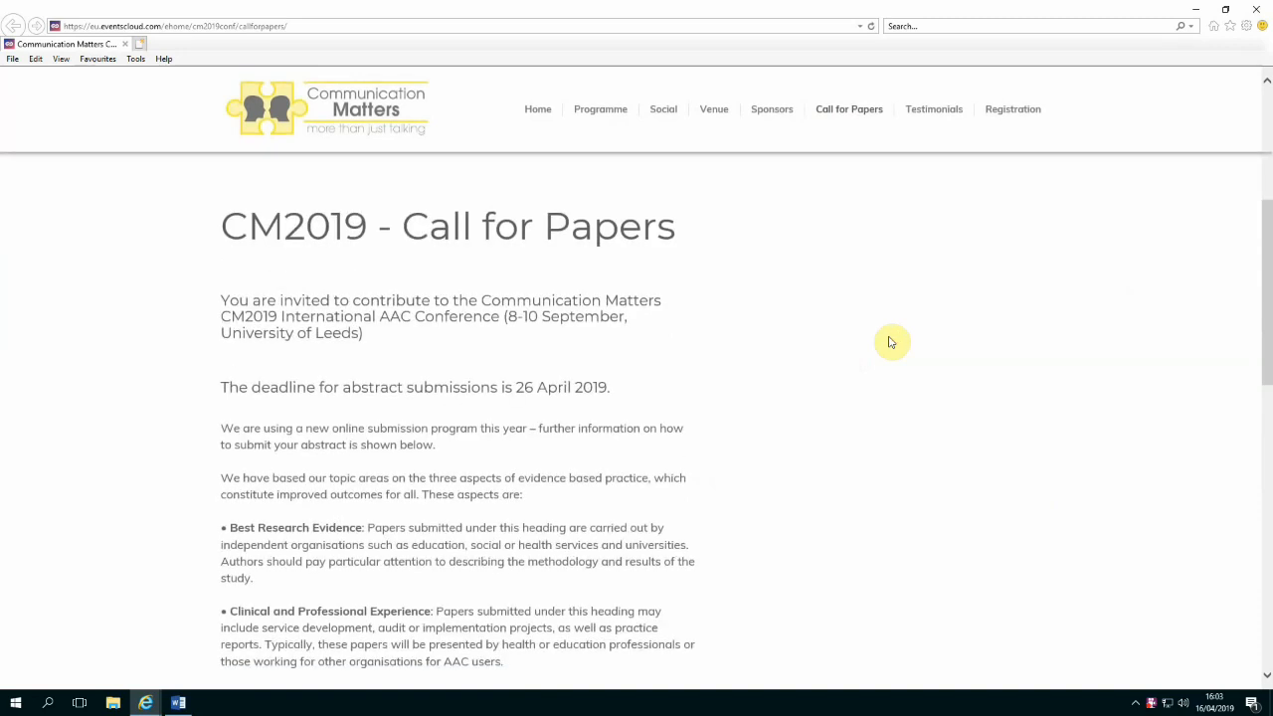
scroll(889, 342, "down", 1)
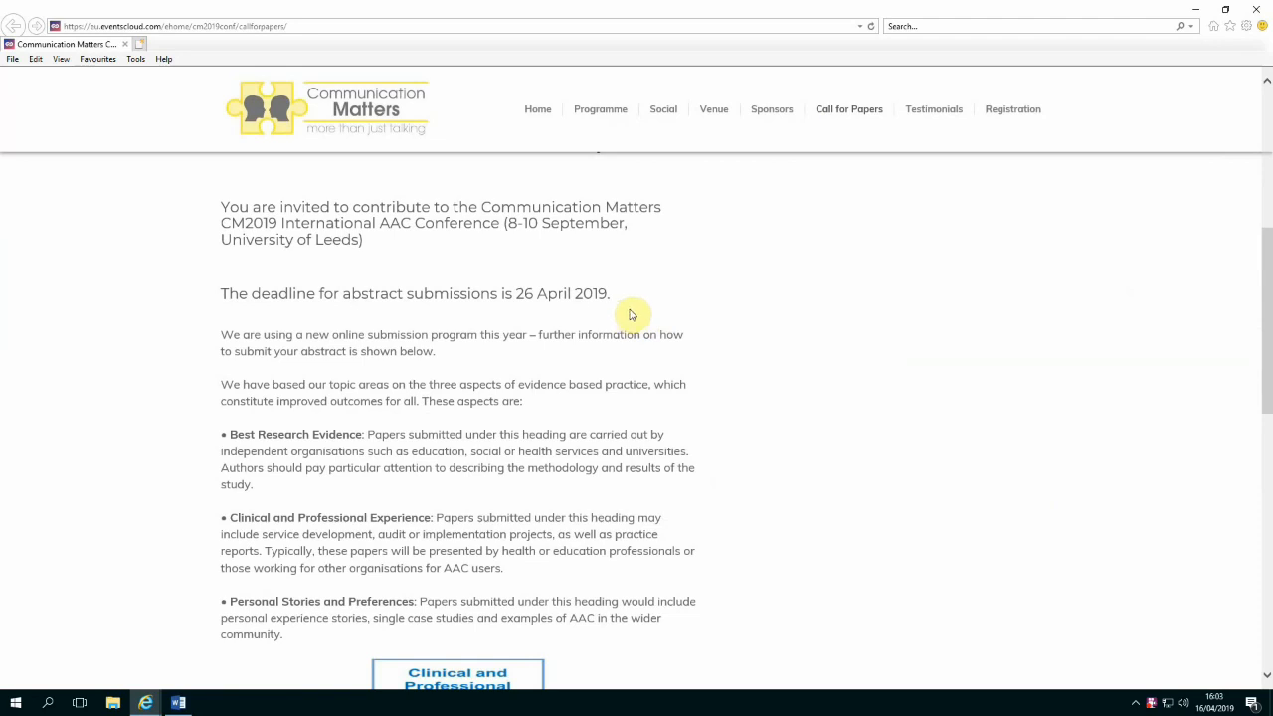
scroll(762, 364, "down", 2)
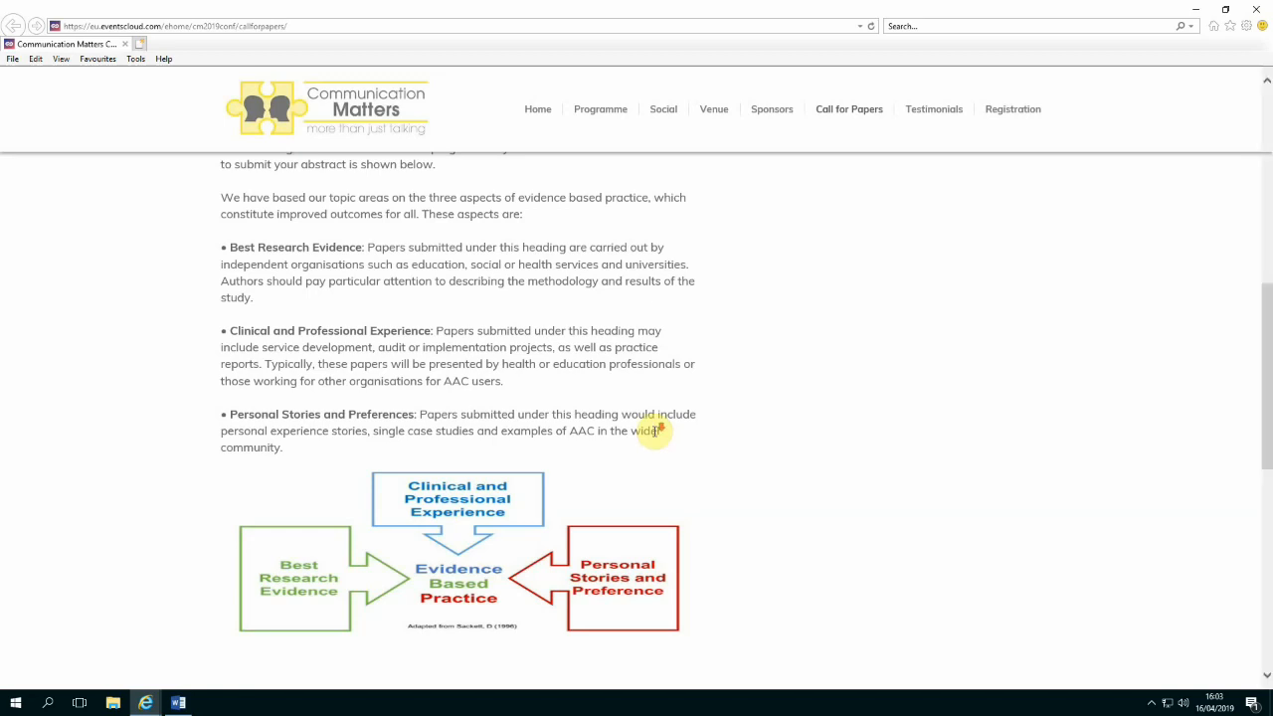
scroll(654, 431, "down", 4)
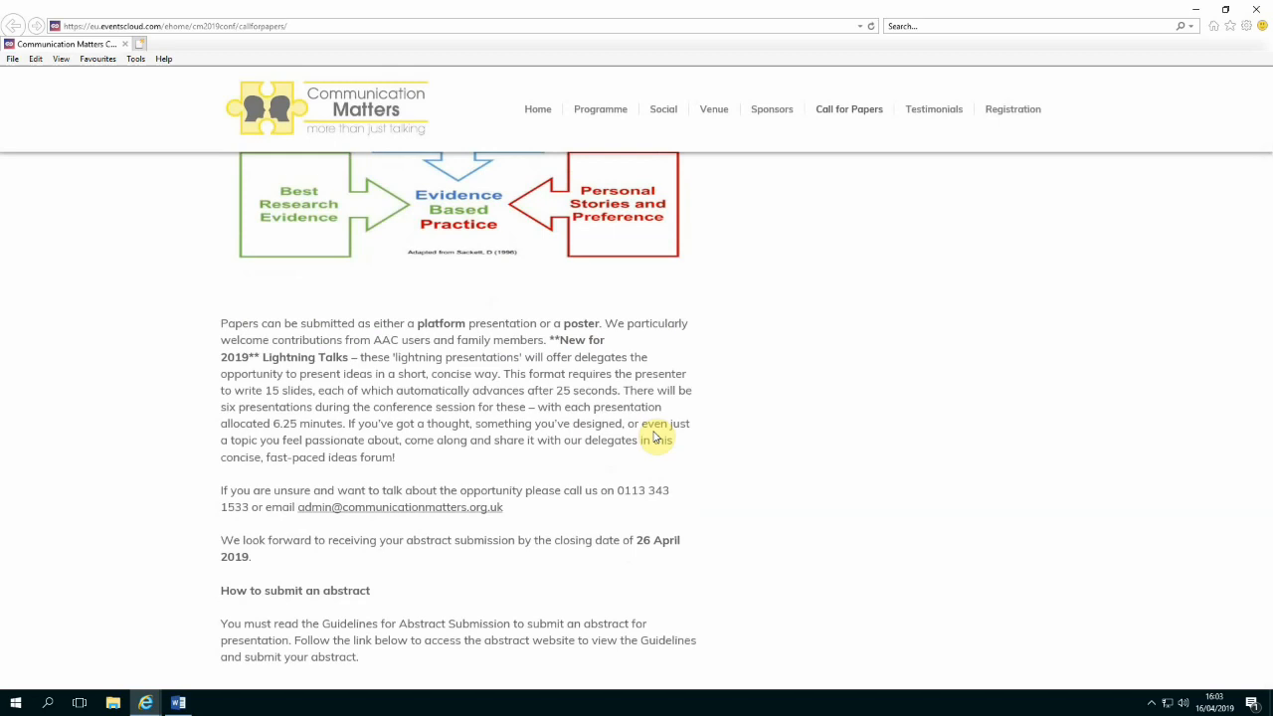
scroll(654, 437, "down", 2)
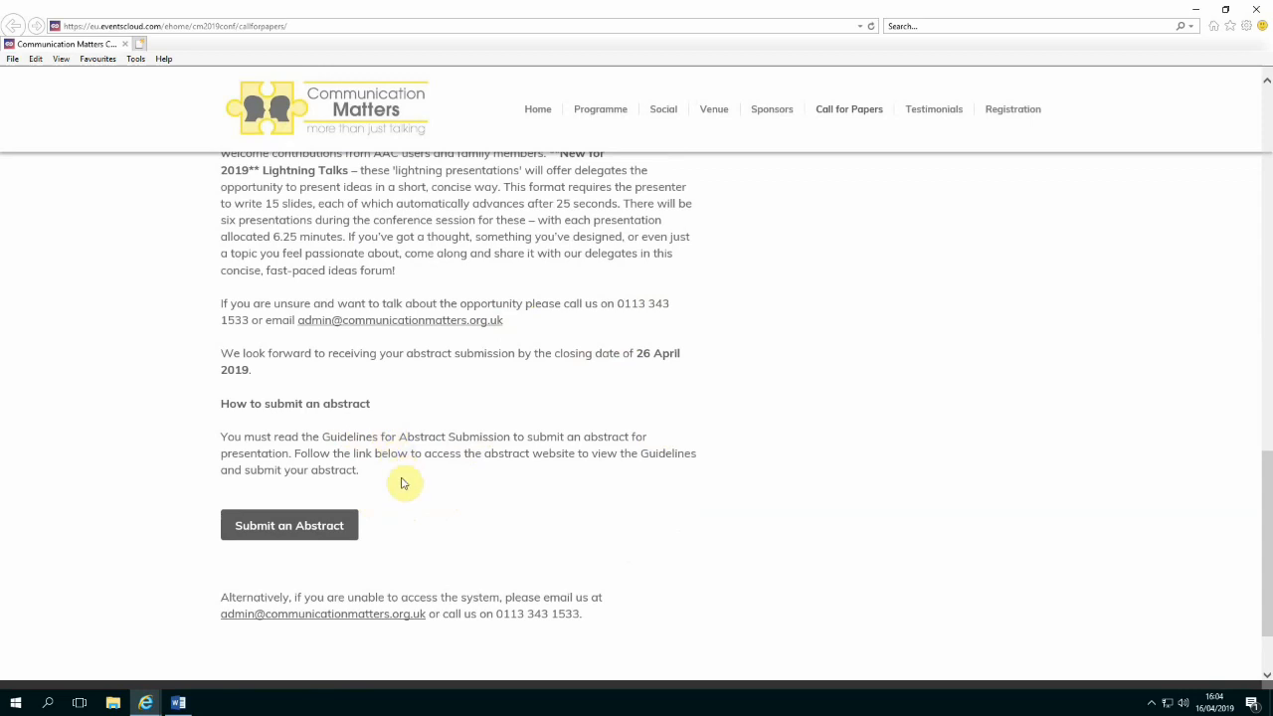
left_click(306, 526)
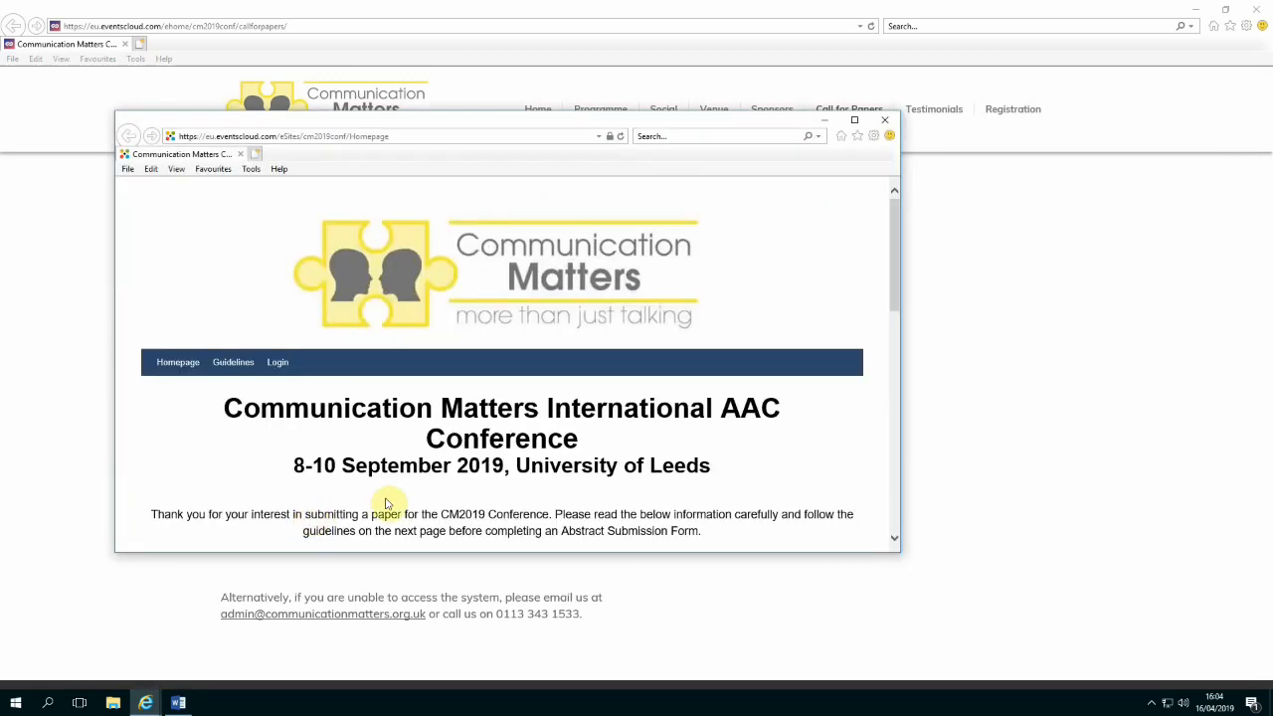
Maximize the eventsCloud CM2019 homepage and read through its submission formats and paper topic areas
scroll(432, 463, "down", 1)
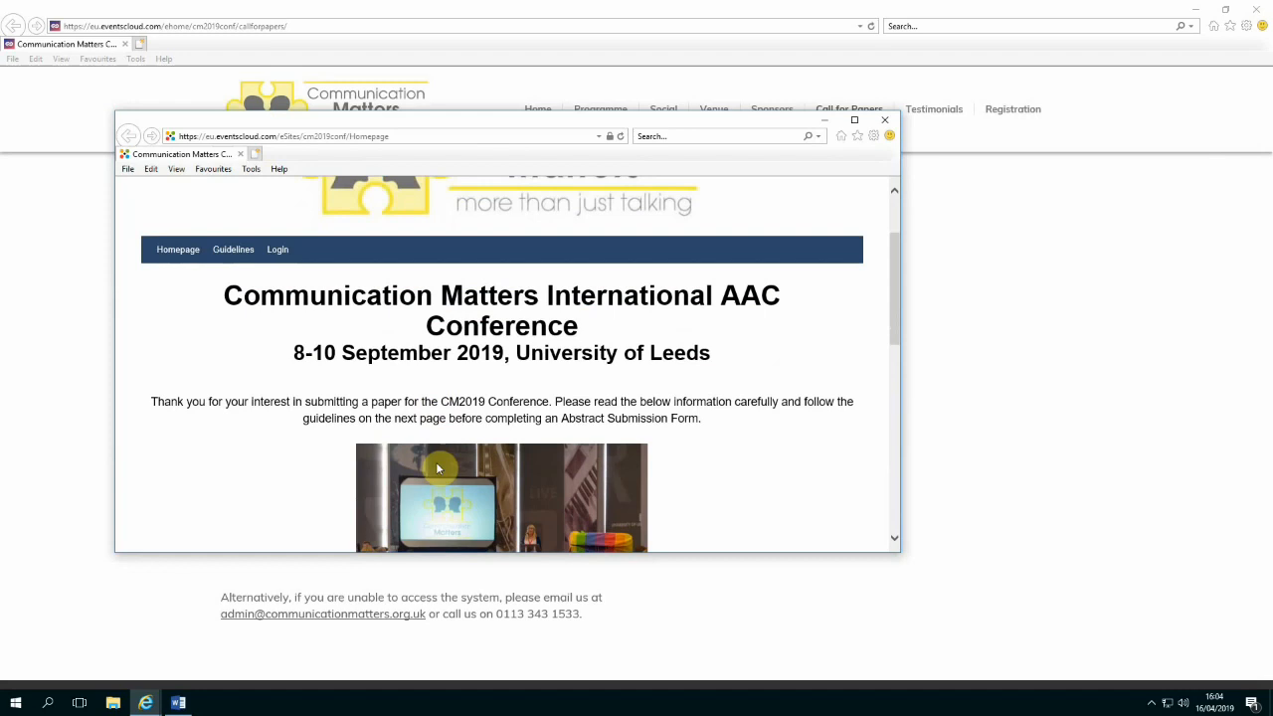
left_click(854, 121)
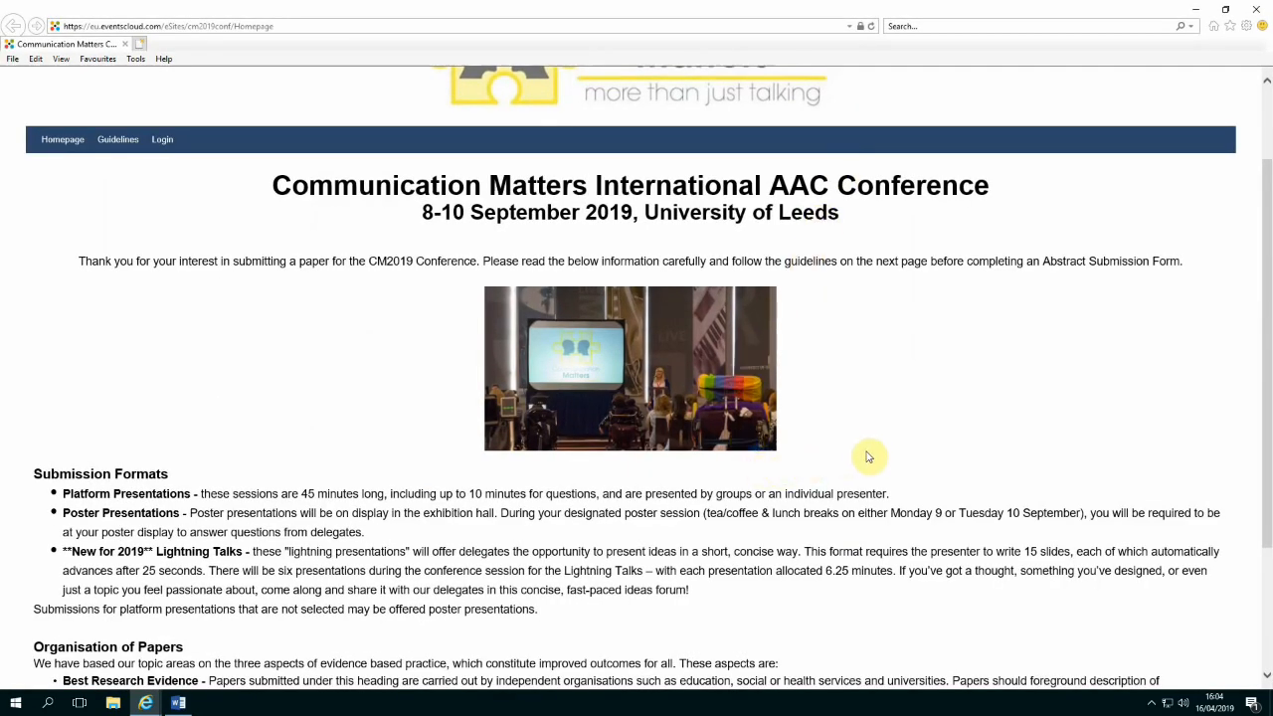
scroll(867, 455, "down", 1)
scroll(867, 456, "down", 1)
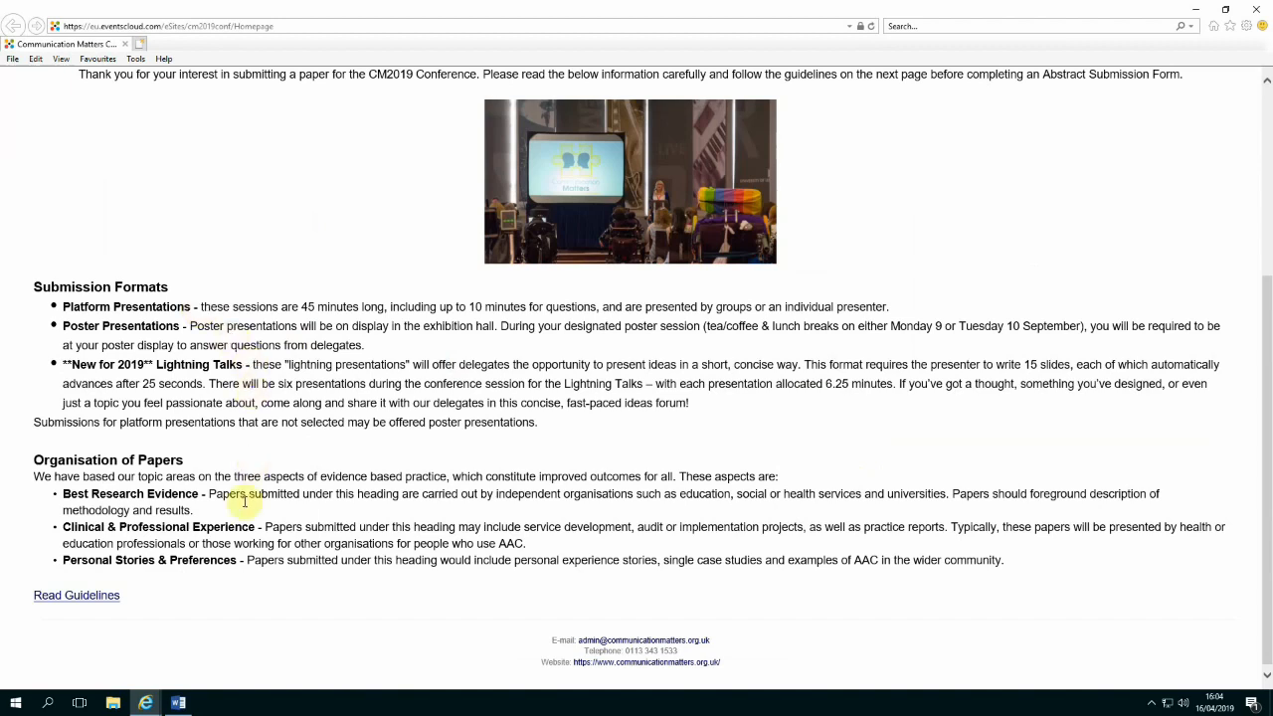
Open the General Guidelines for Abstract Submission full-screen, read them through, and return to the top
left_click(77, 599)
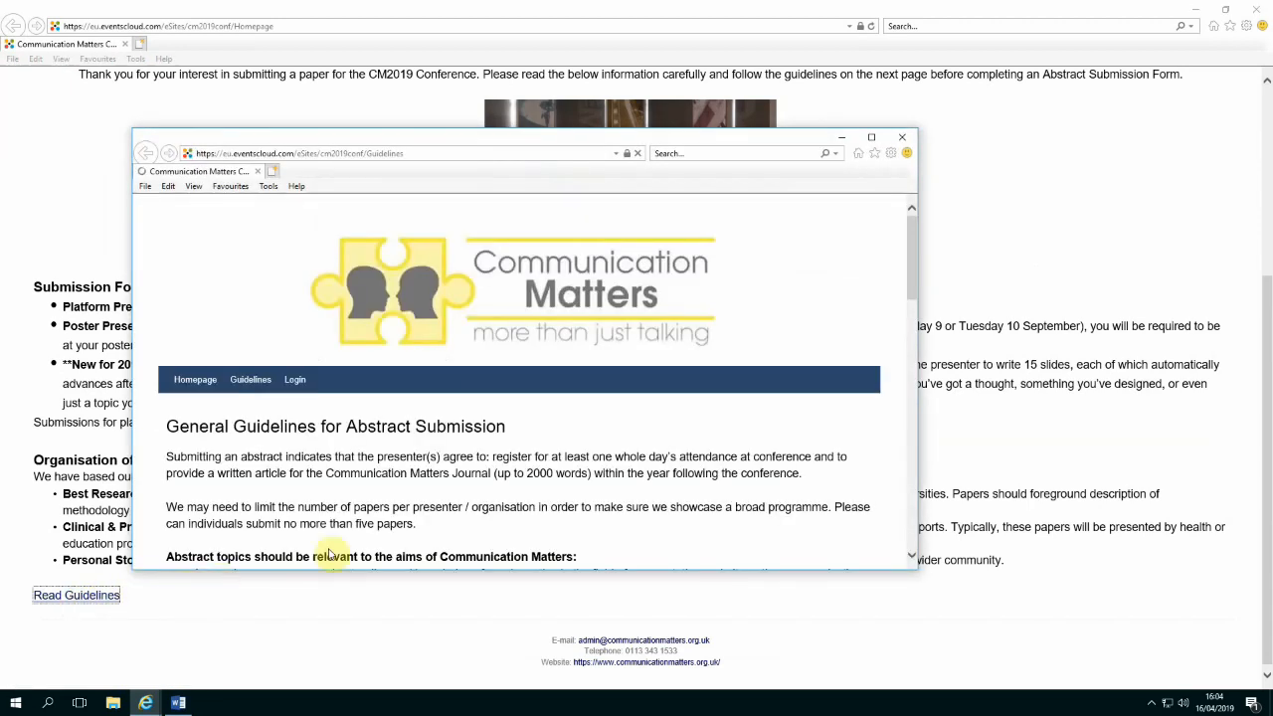
left_click(869, 137)
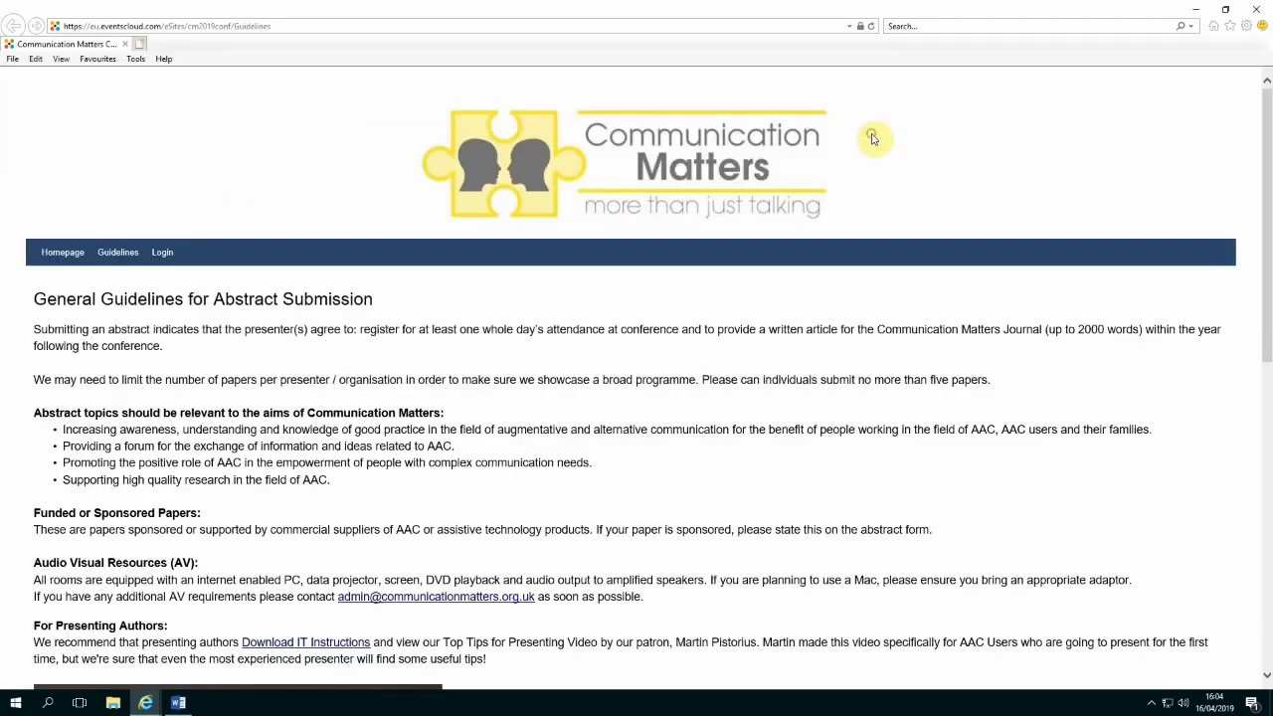
scroll(895, 364, "down", 1)
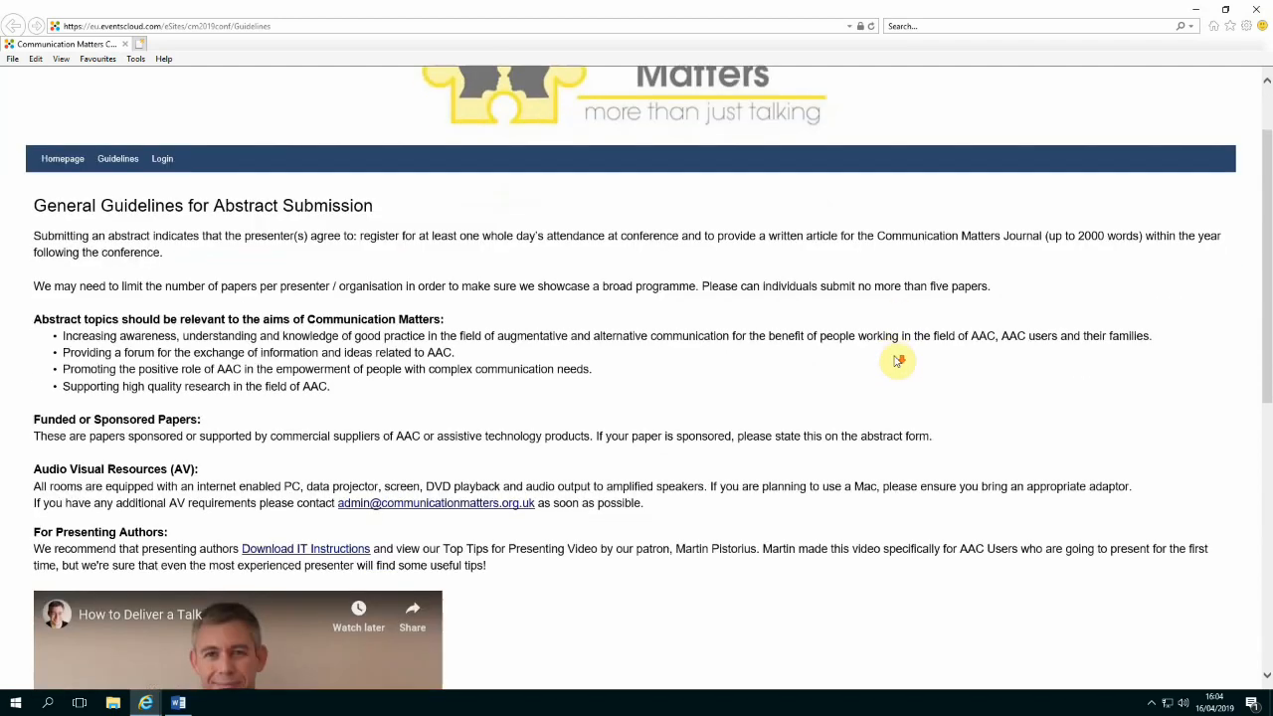
scroll(897, 360, "down", 1)
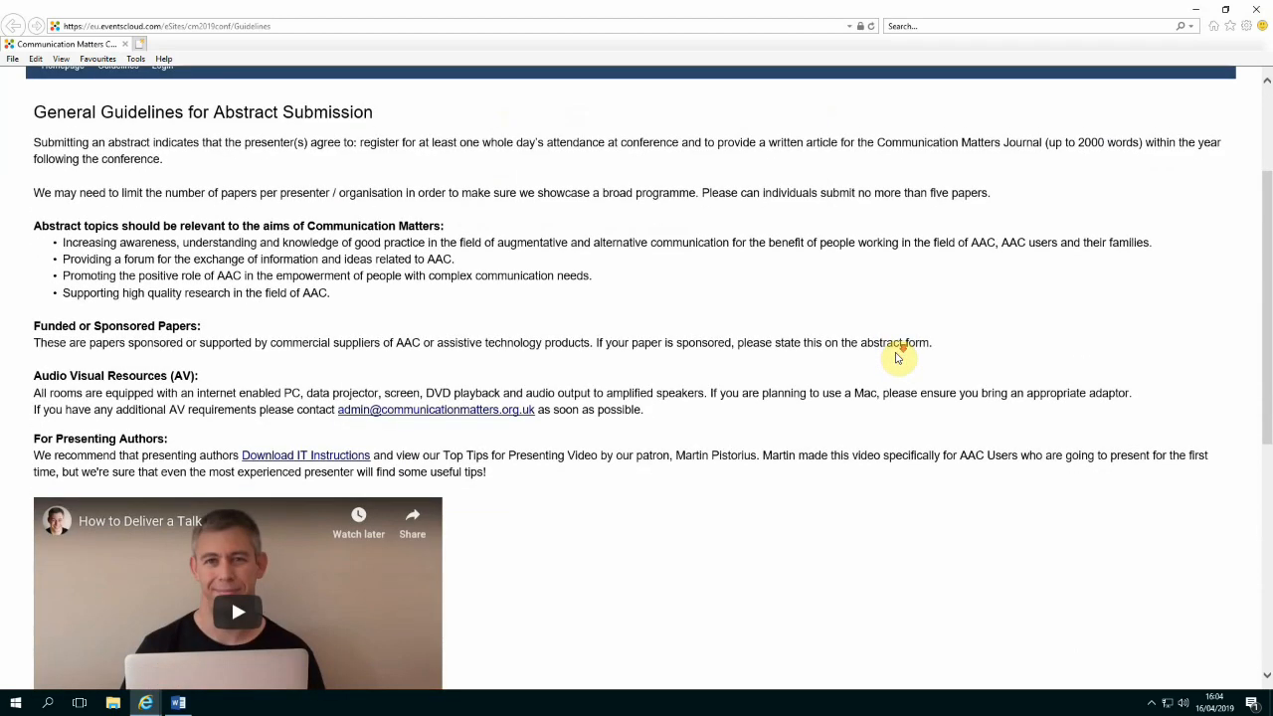
scroll(894, 354, "down", 1)
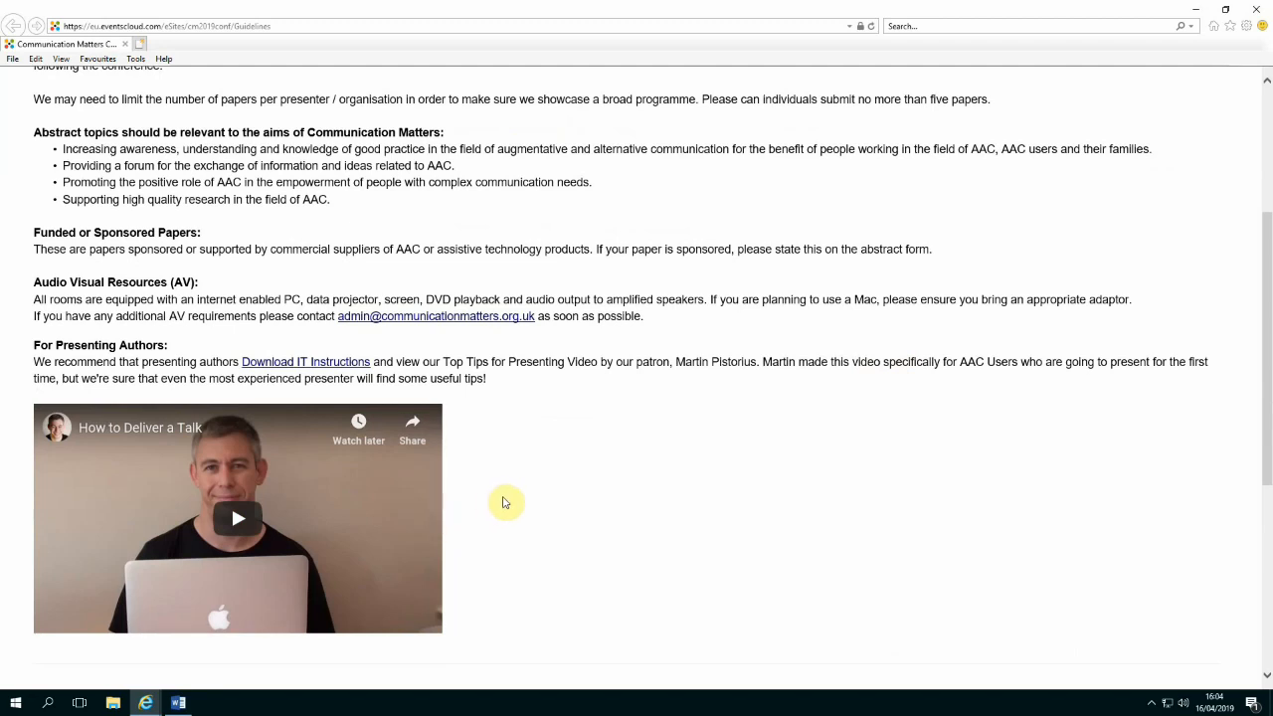
scroll(503, 502, "down", 2)
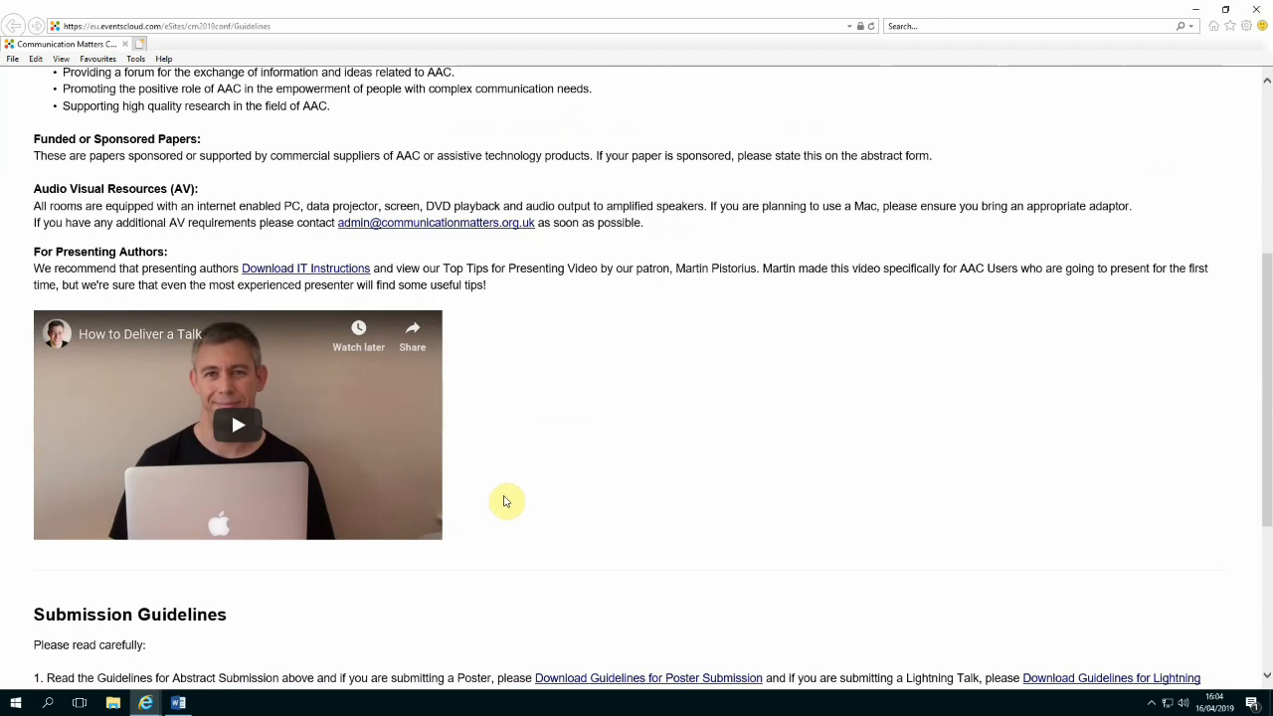
scroll(503, 501, "down", 2)
scroll(503, 501, "down", 2)
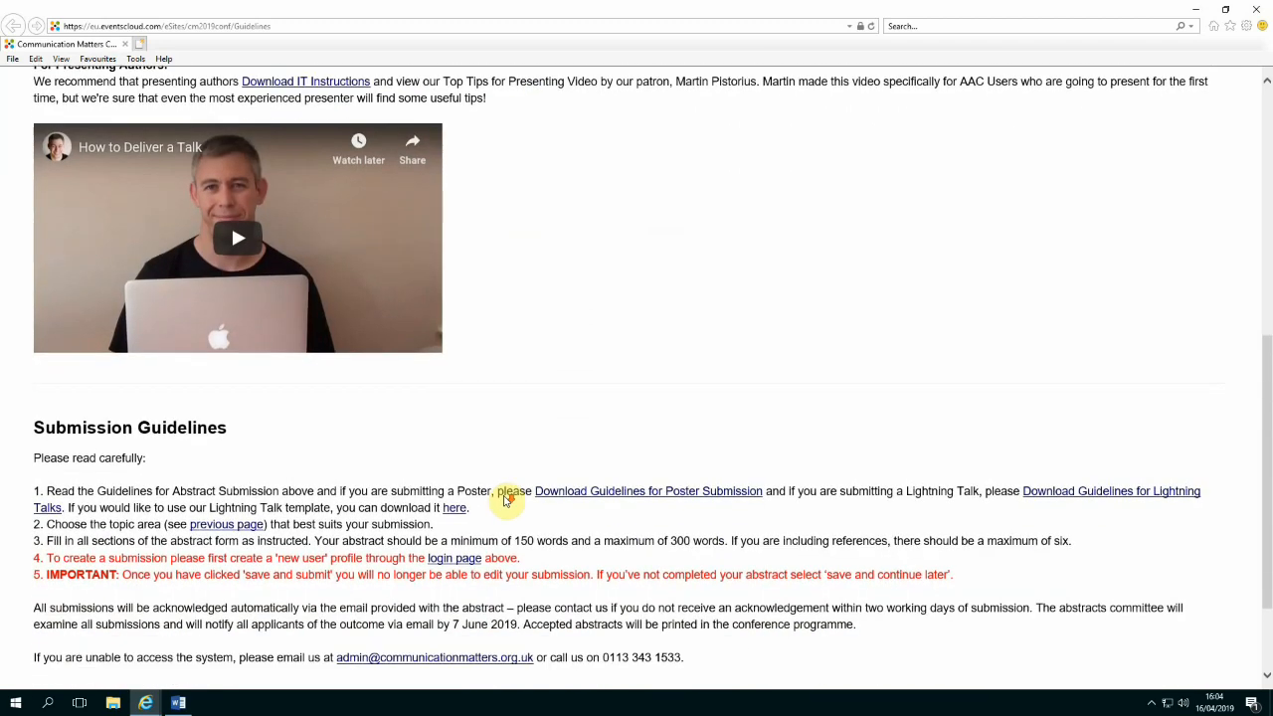
scroll(503, 500, "down", 3)
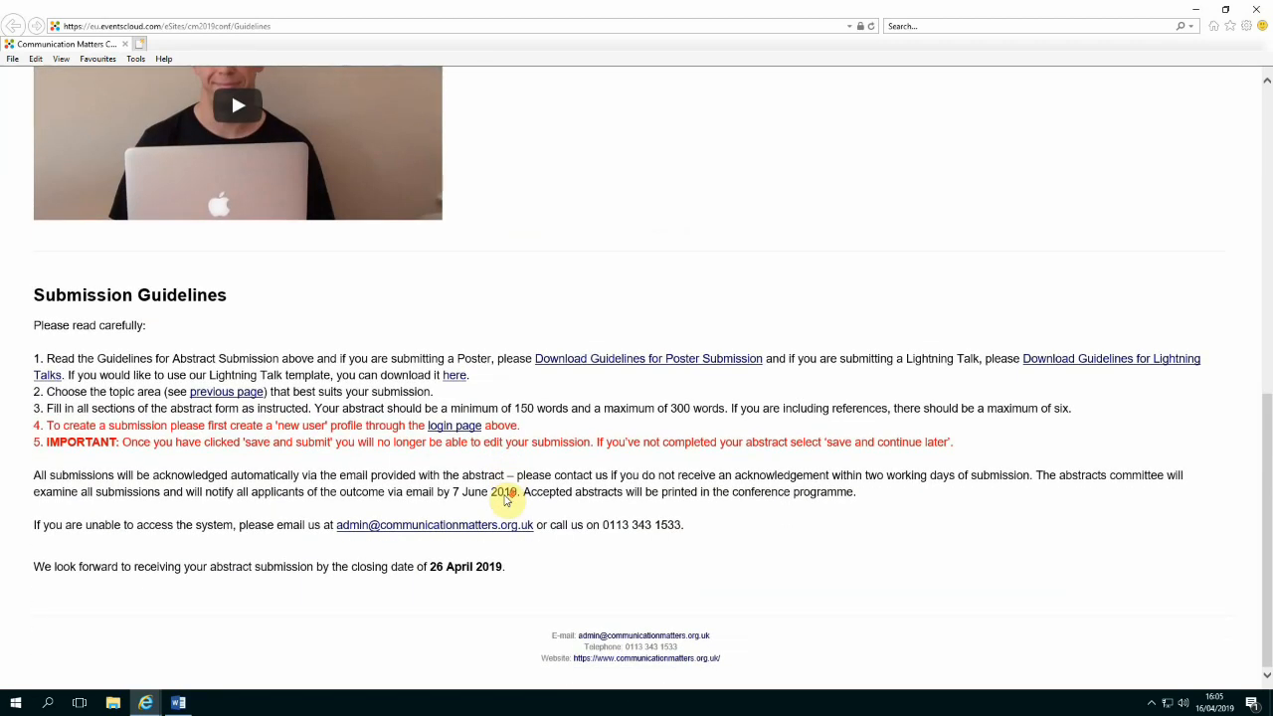
scroll(504, 500, "up", 15)
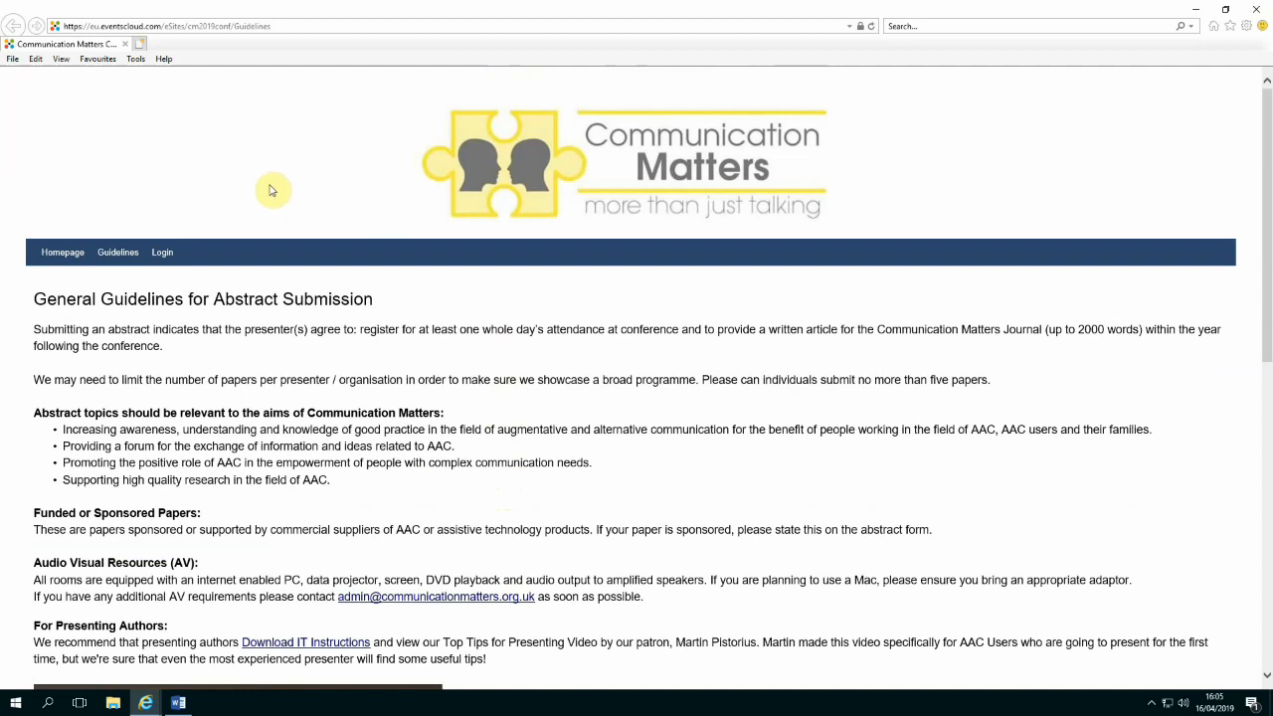
Go to the CM2019 Login page, enter an e-mail address, then clear the field again
left_click(163, 255)
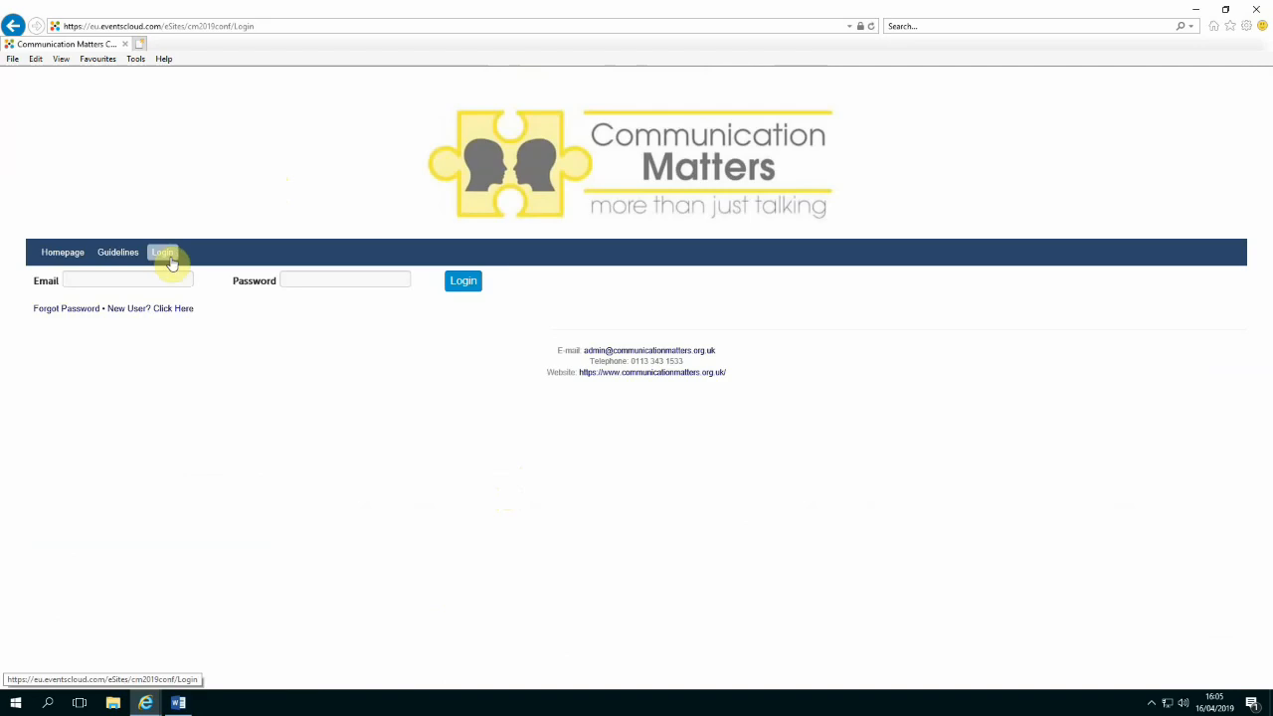
left_click(77, 276)
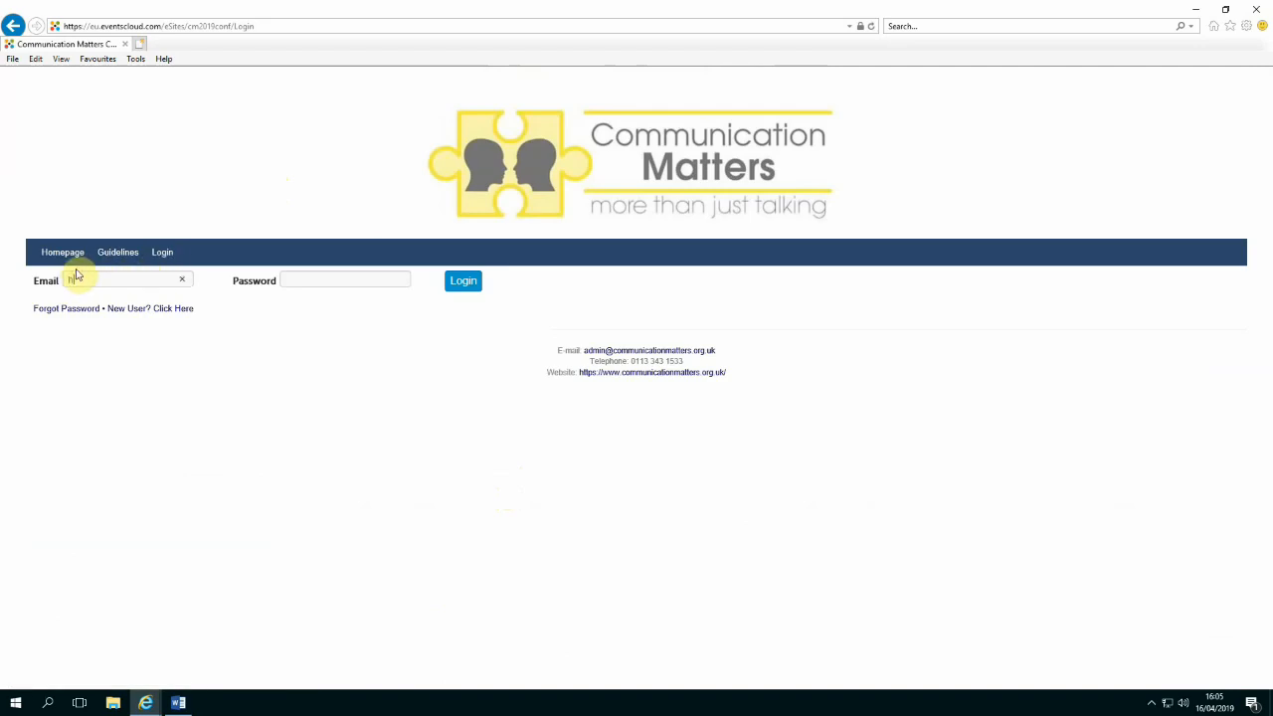
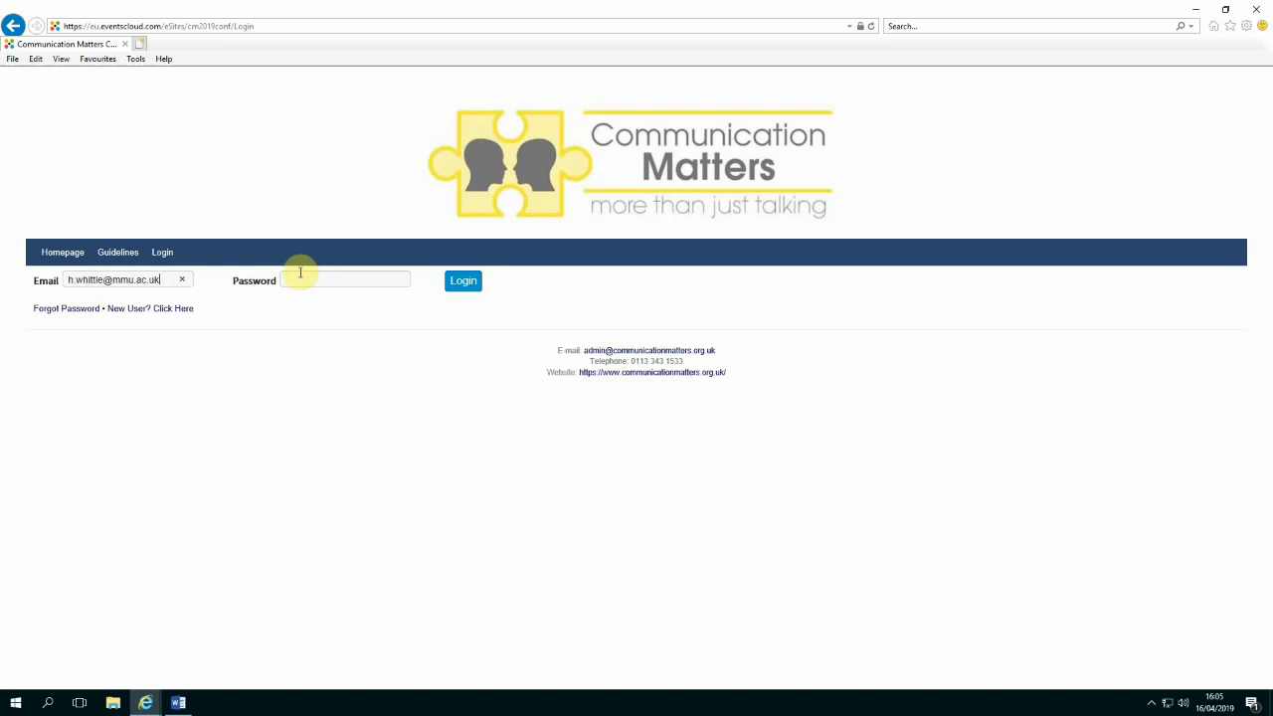
left_click(182, 280)
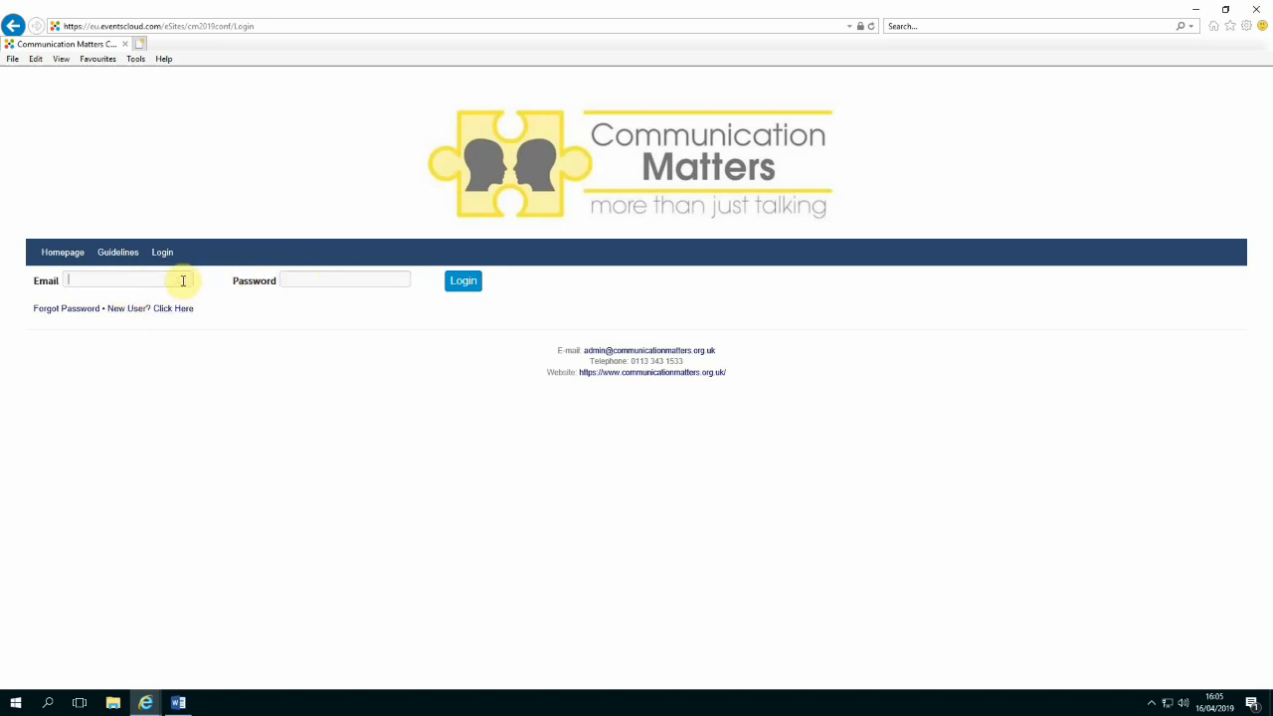
Register as a new user, entering the profile e-mail address, password and password confirmation
left_click(140, 309)
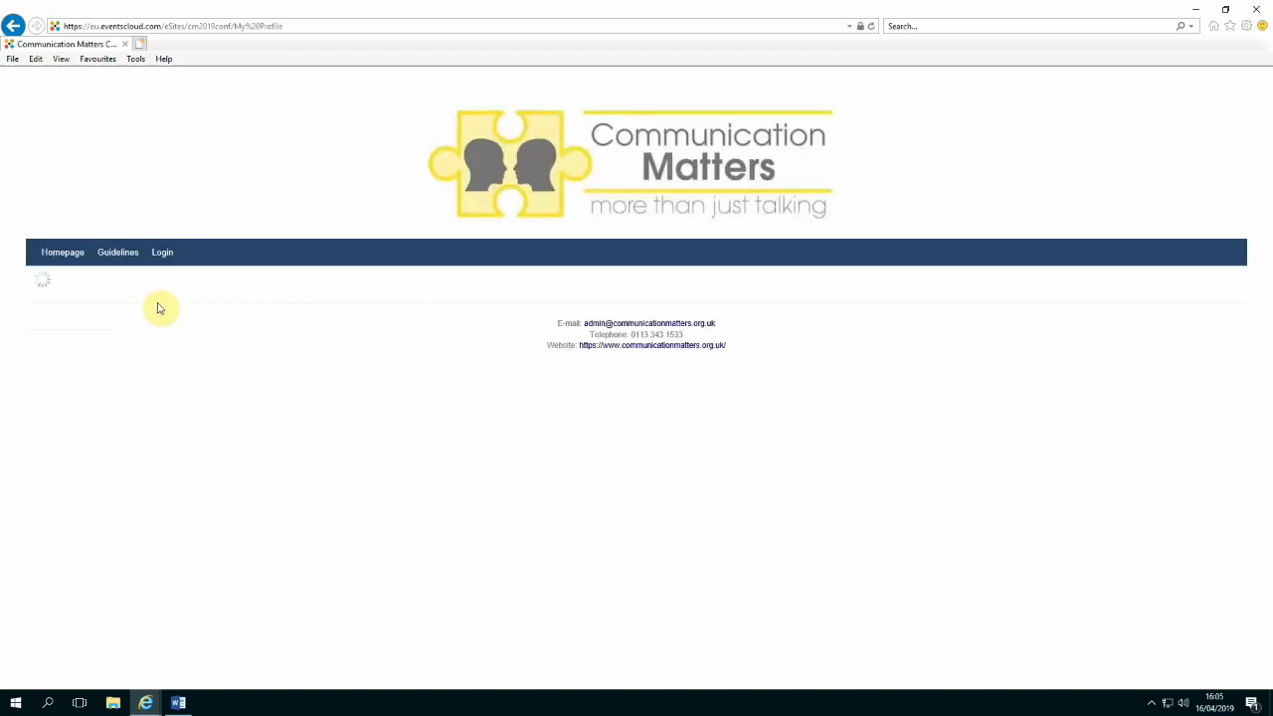
left_click(85, 326)
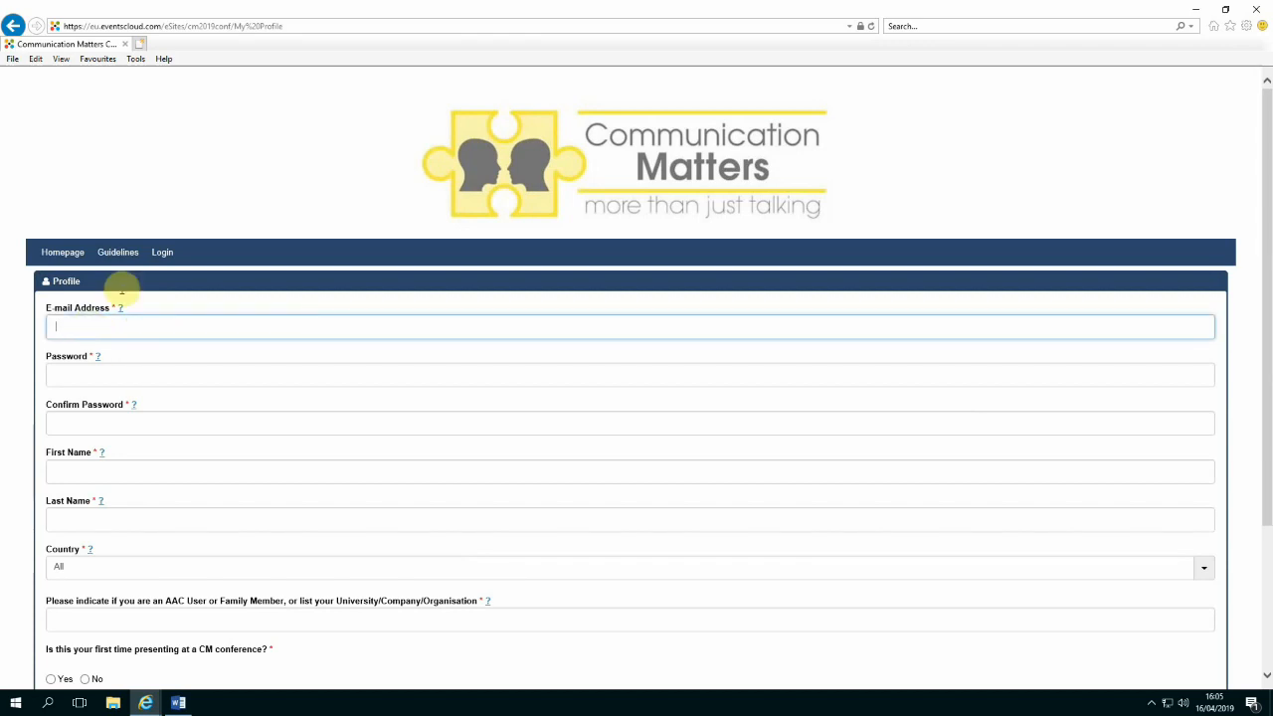
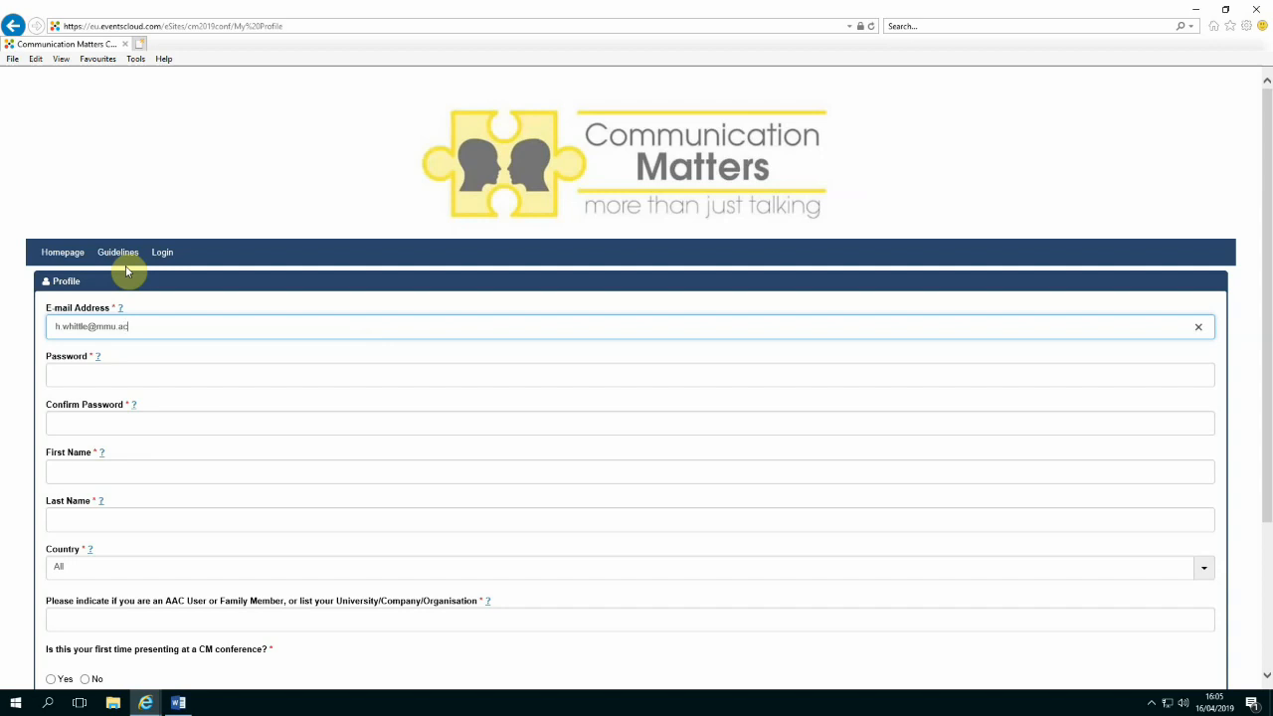
left_click(126, 370)
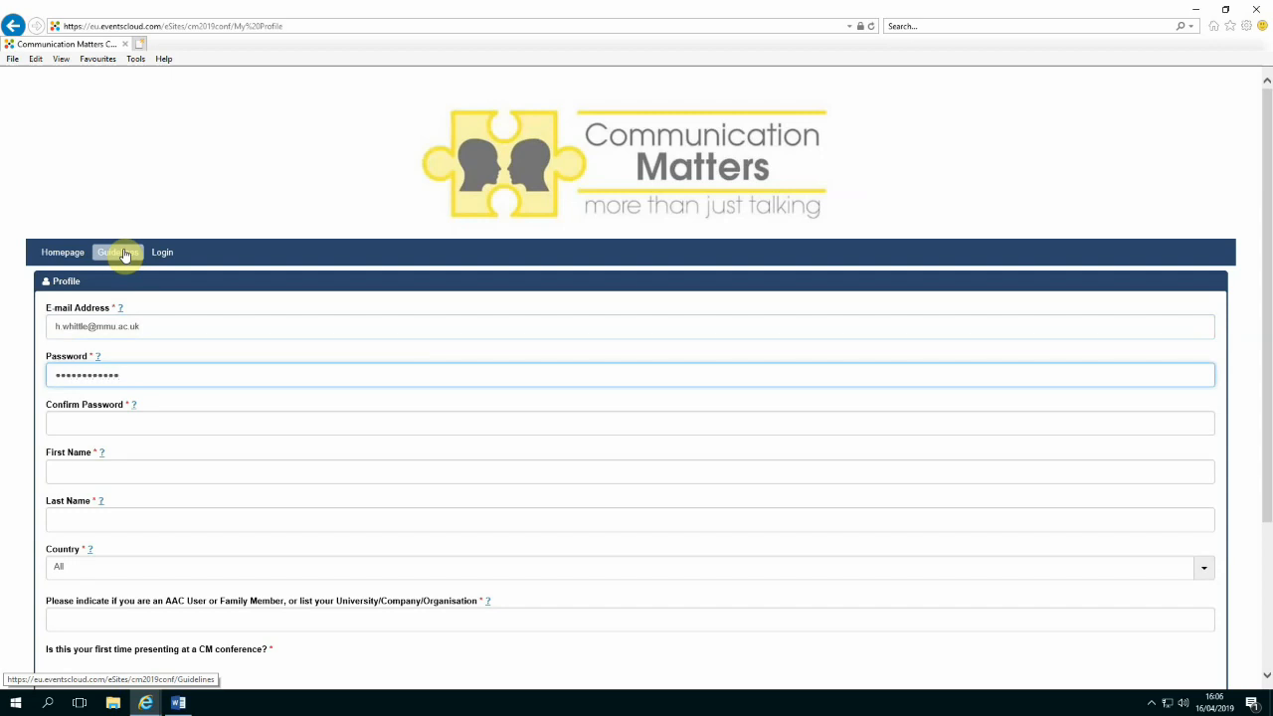
left_click(133, 422)
type("••")
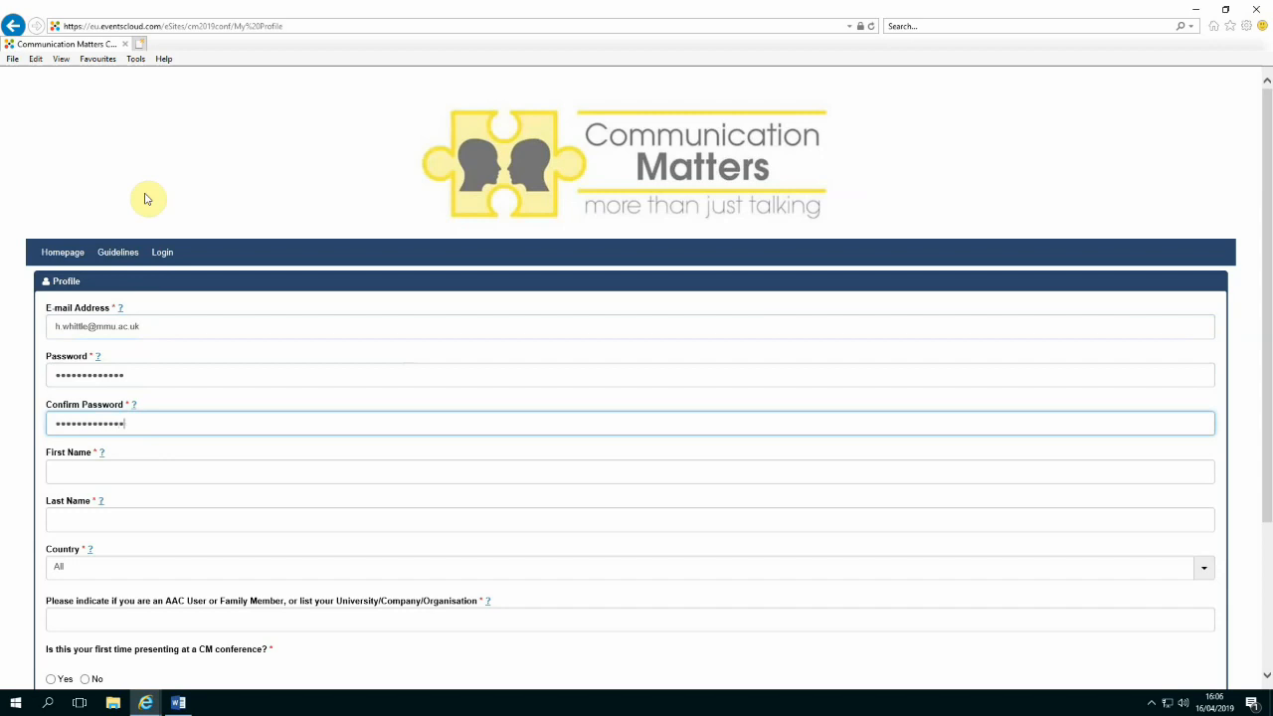
Fill in the user's first name and last name in the profile form
left_click(117, 470)
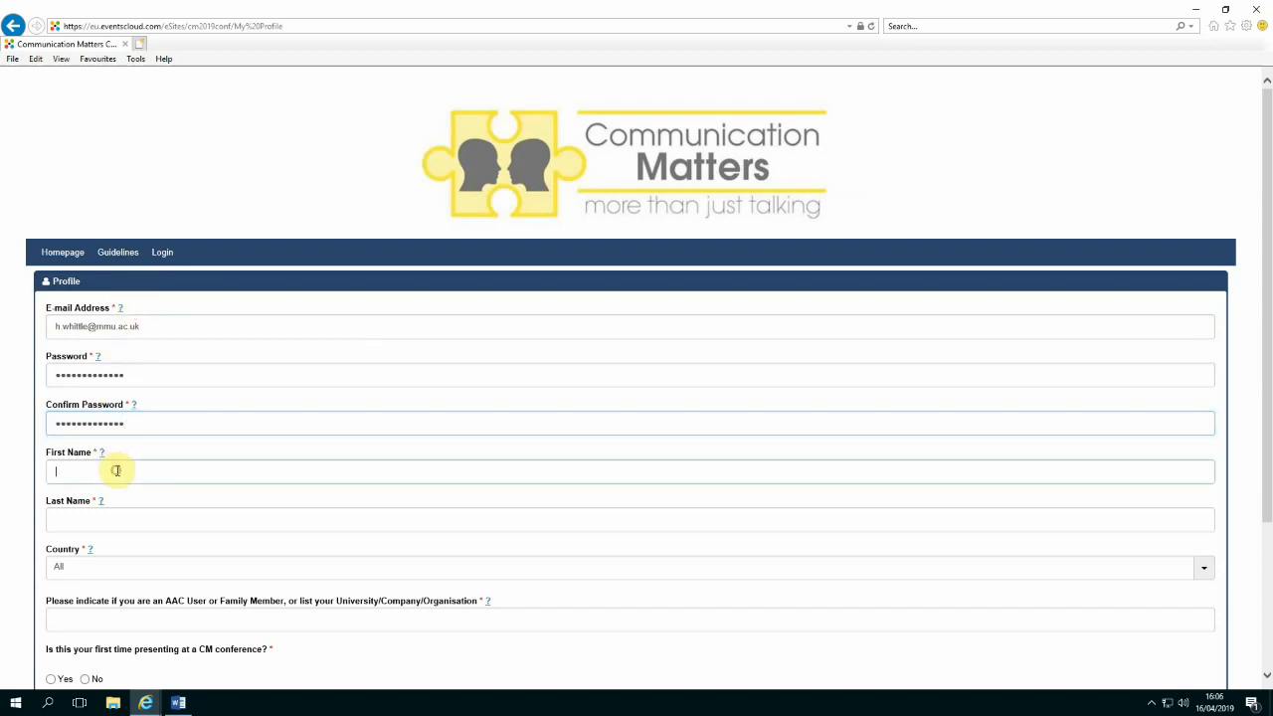
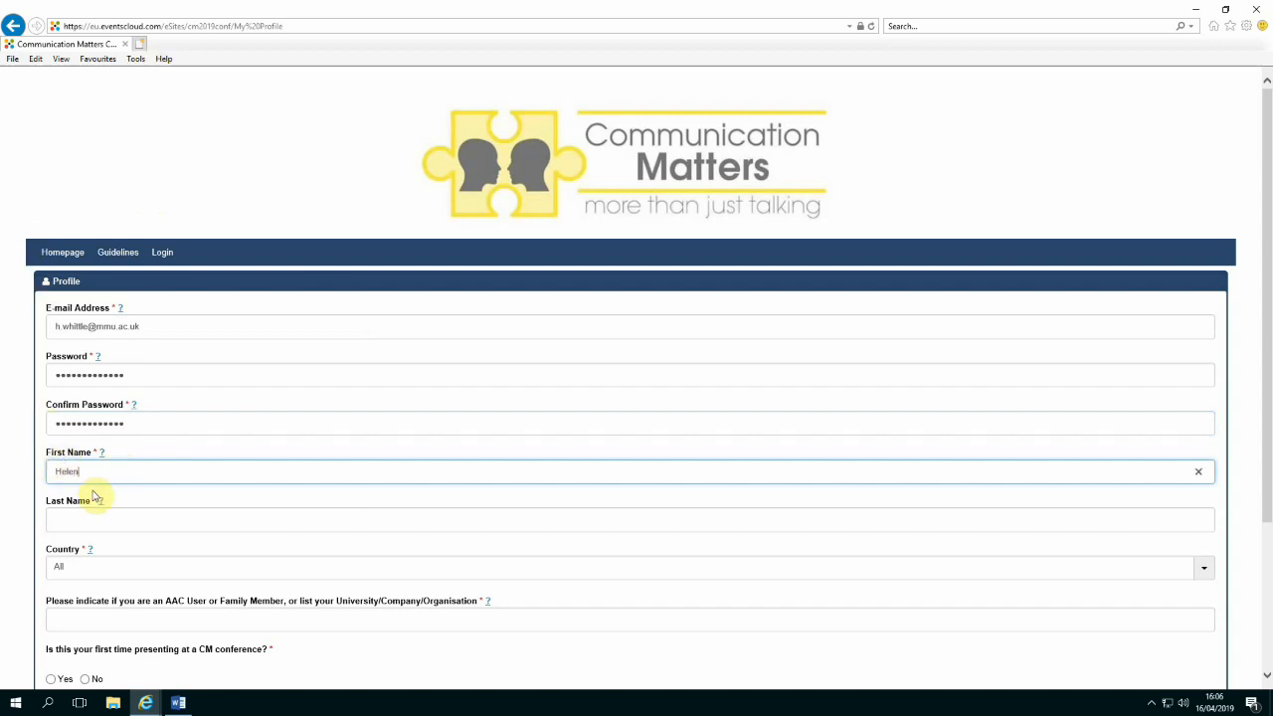
left_click(106, 518)
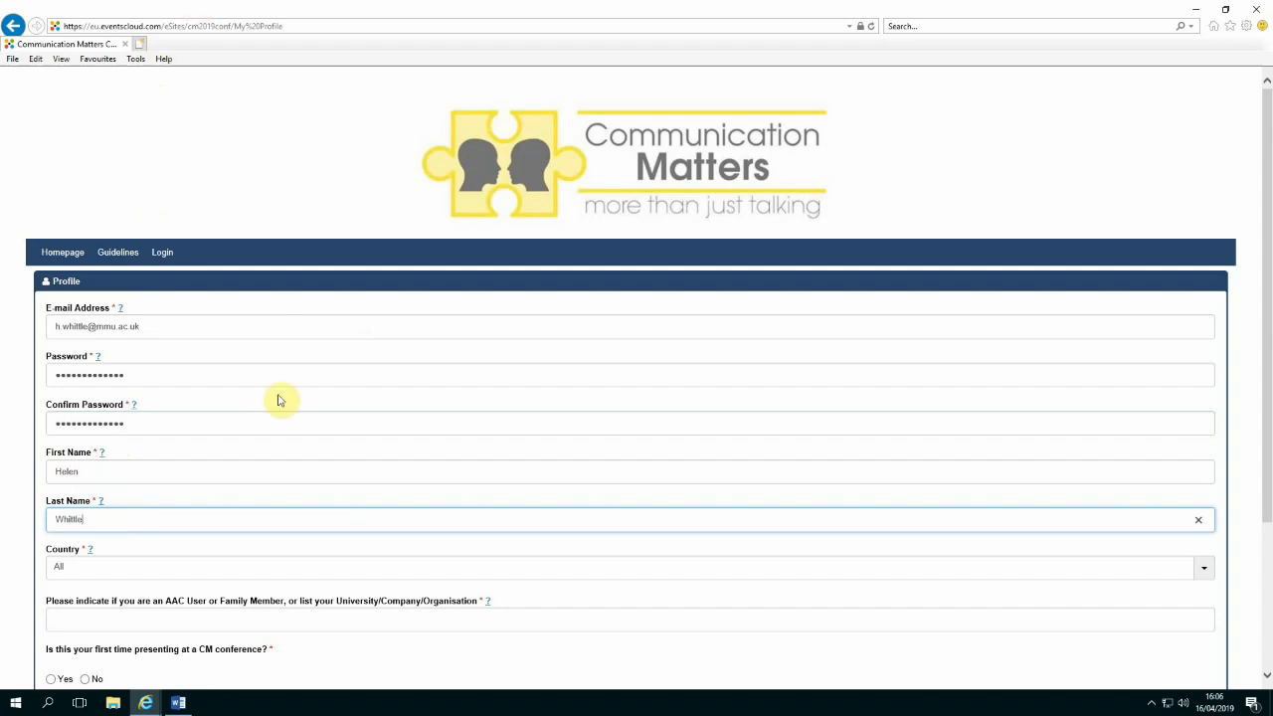
scroll(275, 402, "down", 2)
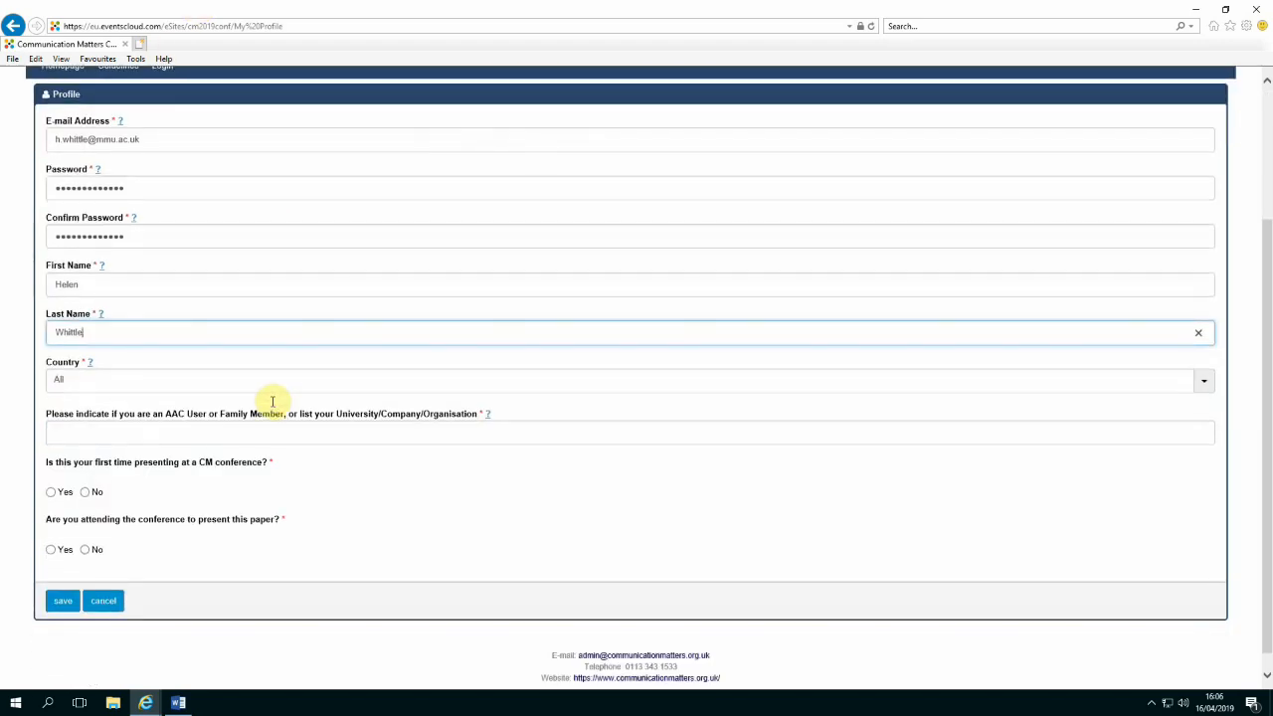
Enter MMU as organisation, answer No to first-time presenting and Yes to attending, then try saving
left_click(161, 424)
type("MMU")
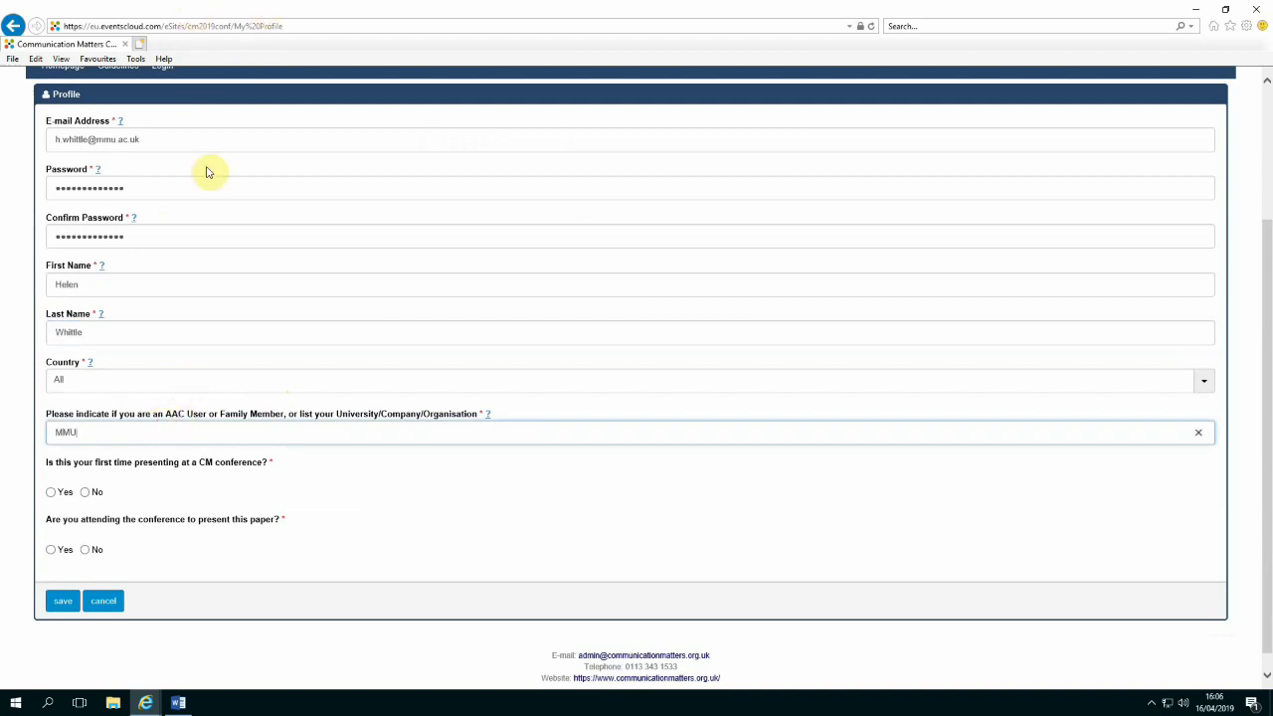
left_click(85, 492)
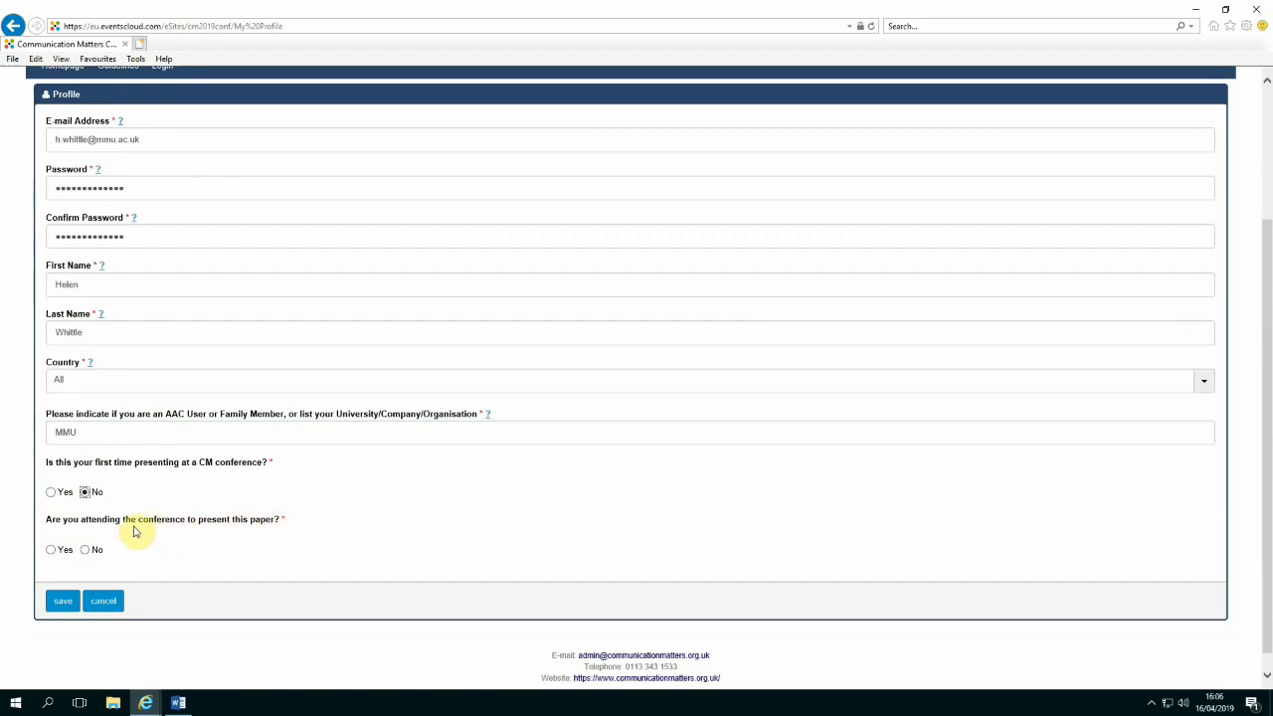
left_click(52, 553)
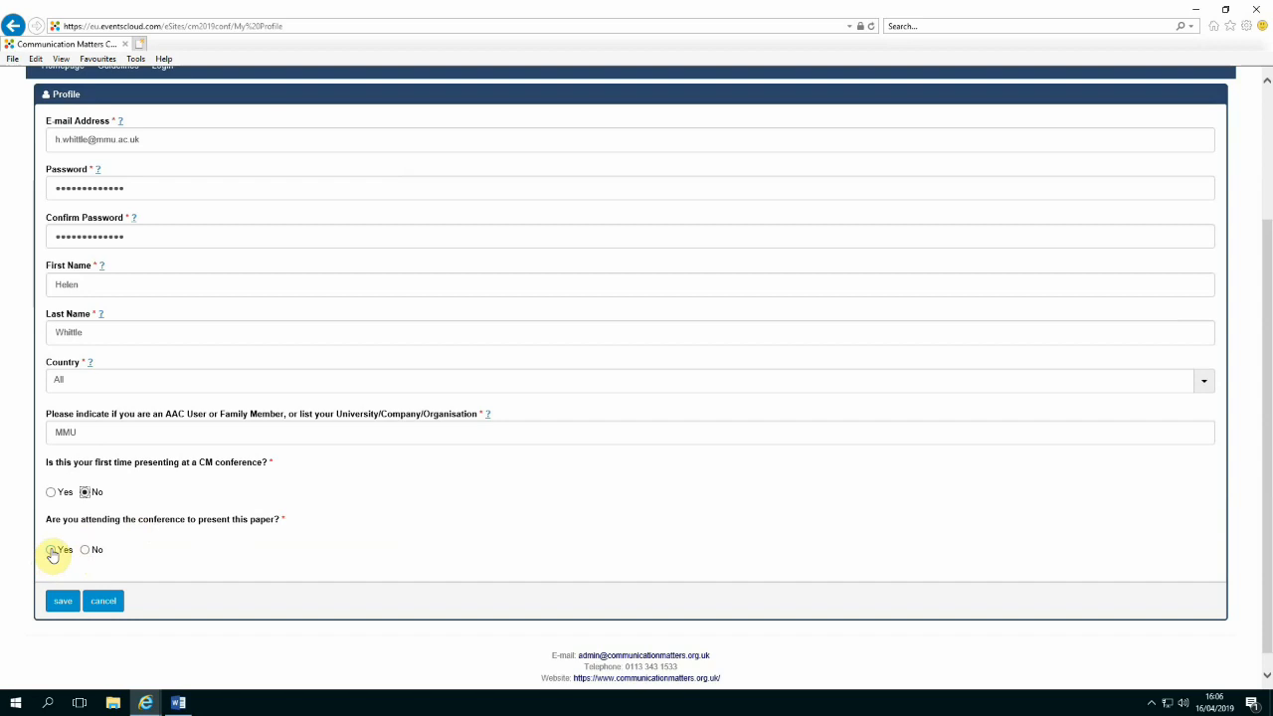
left_click(62, 601)
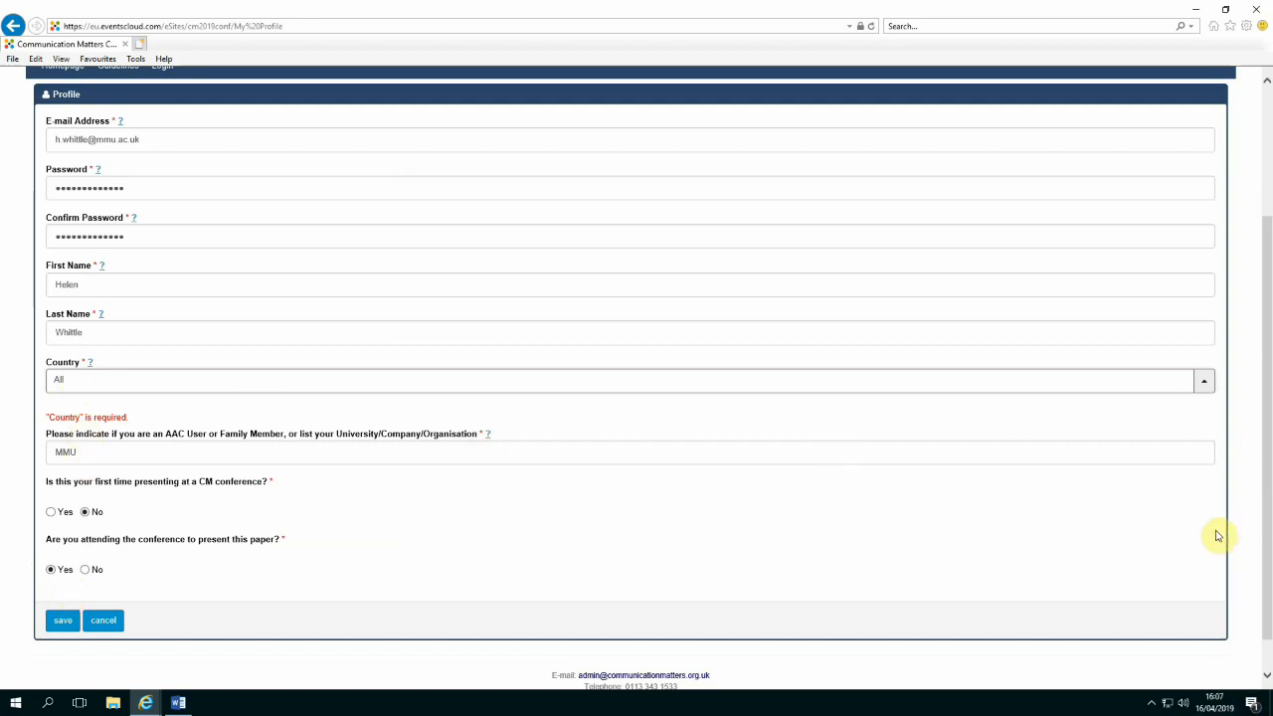
Choose United Kingdom as the country and save the completed profile
left_click(1204, 384)
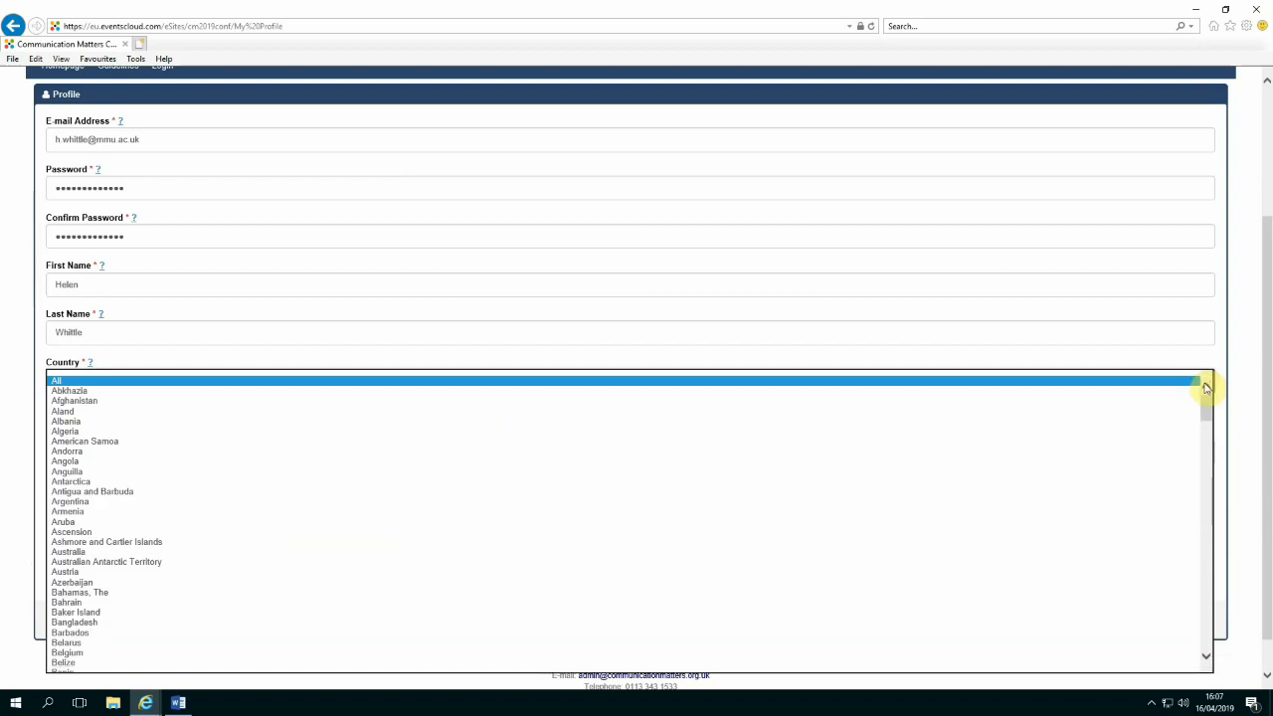
key("u")
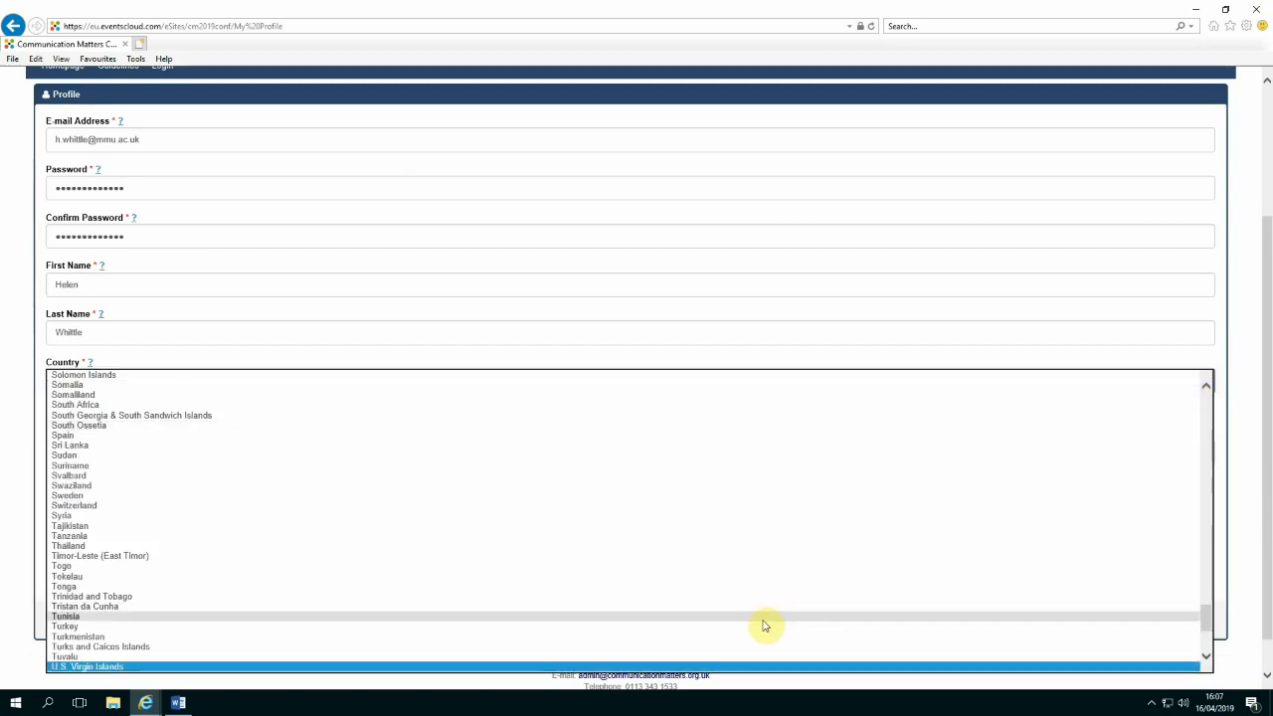
scroll(942, 650, "down", 2)
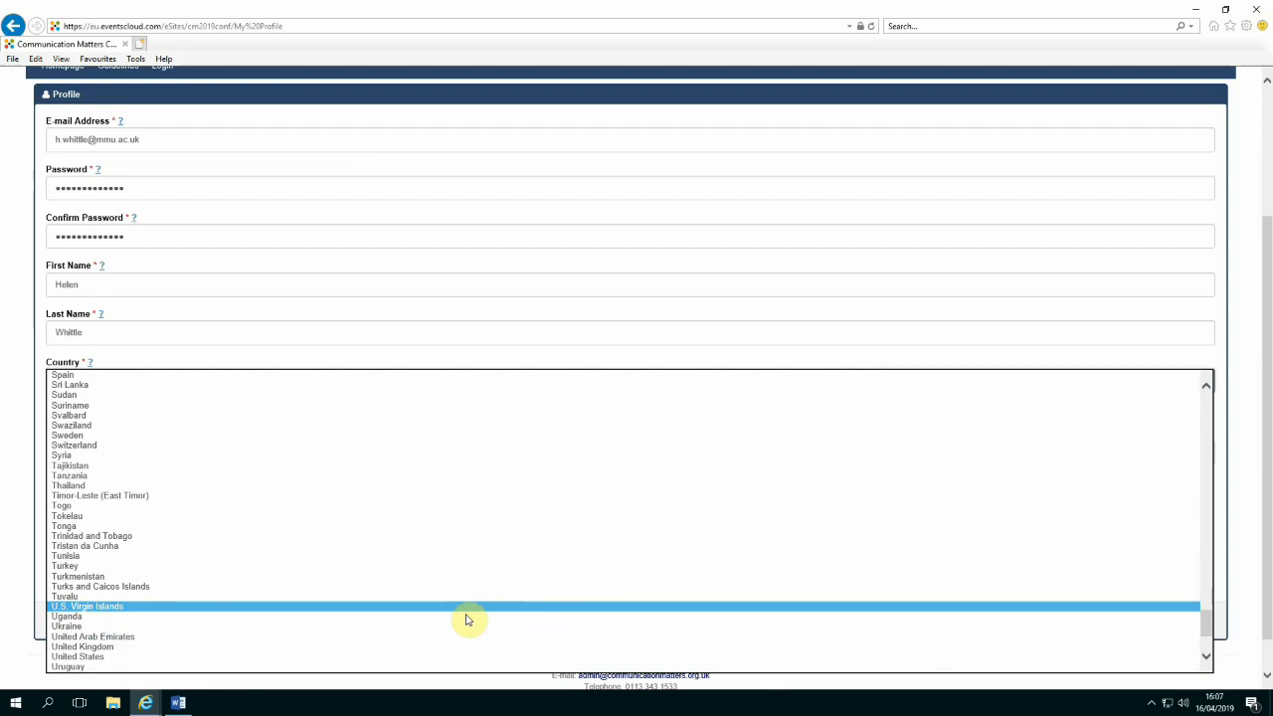
left_click(107, 646)
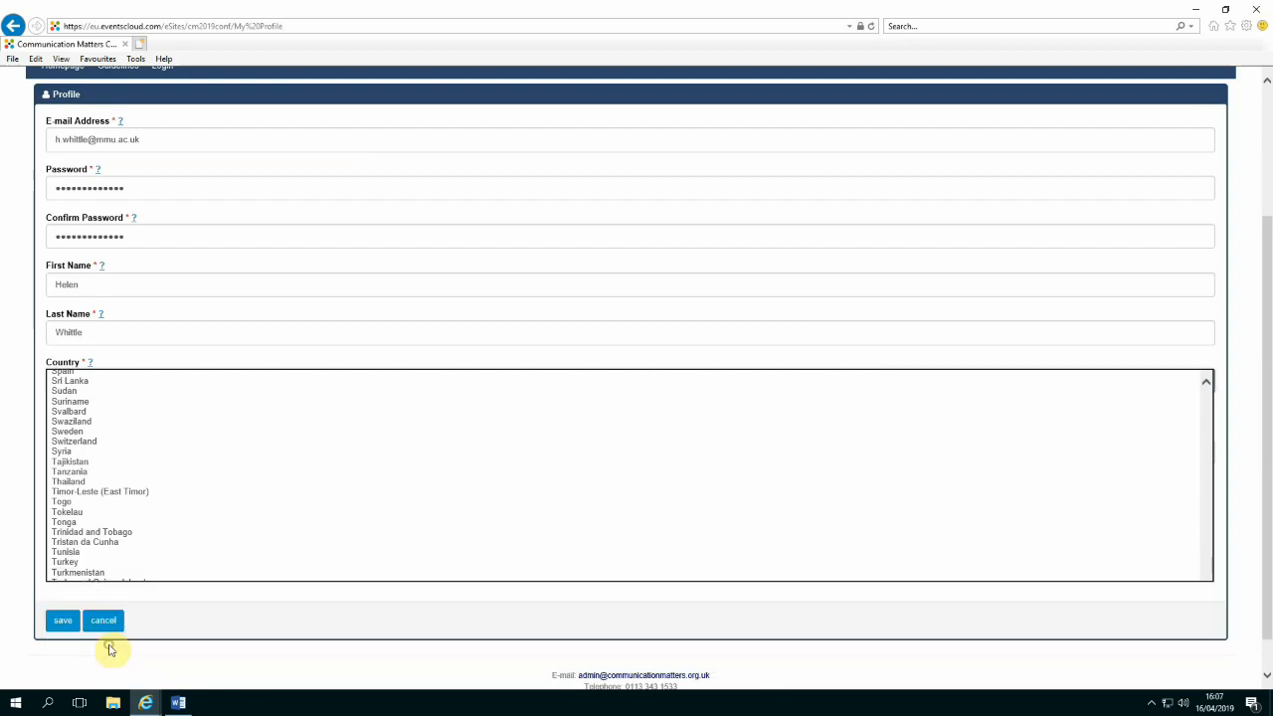
left_click(60, 602)
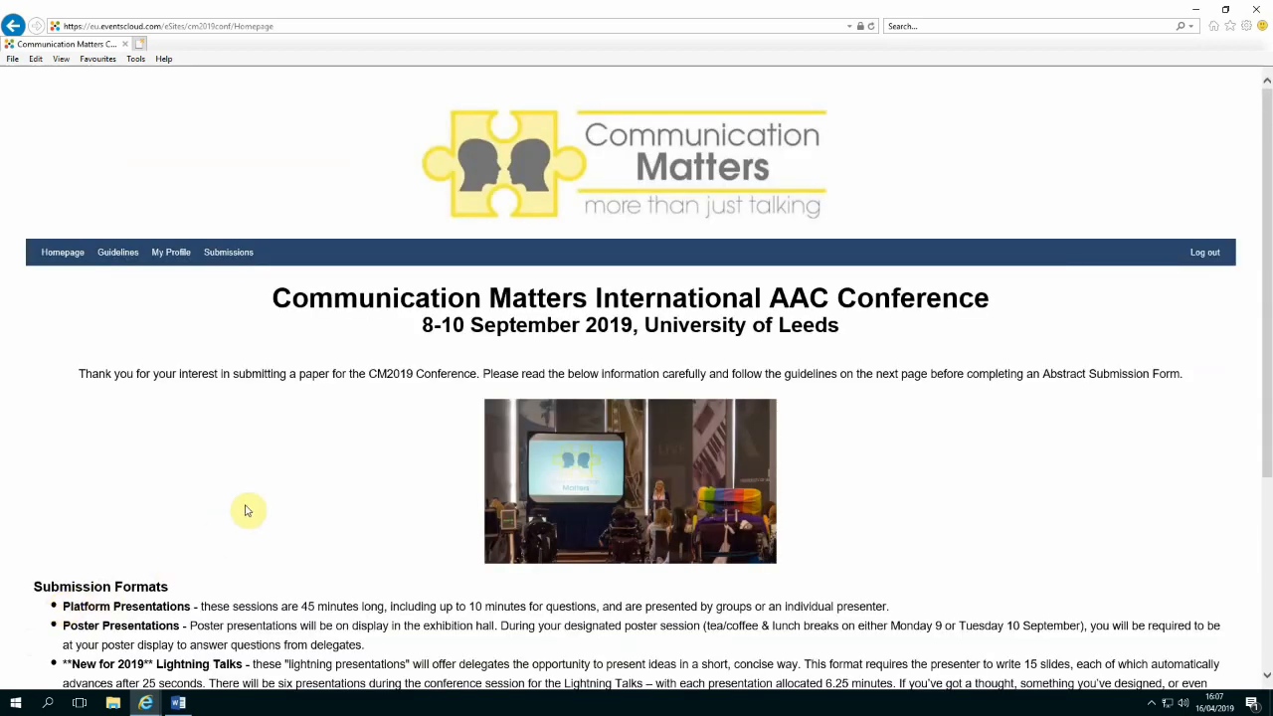
Go to the Submissions page and start a new, empty abstract submission
left_click(225, 254)
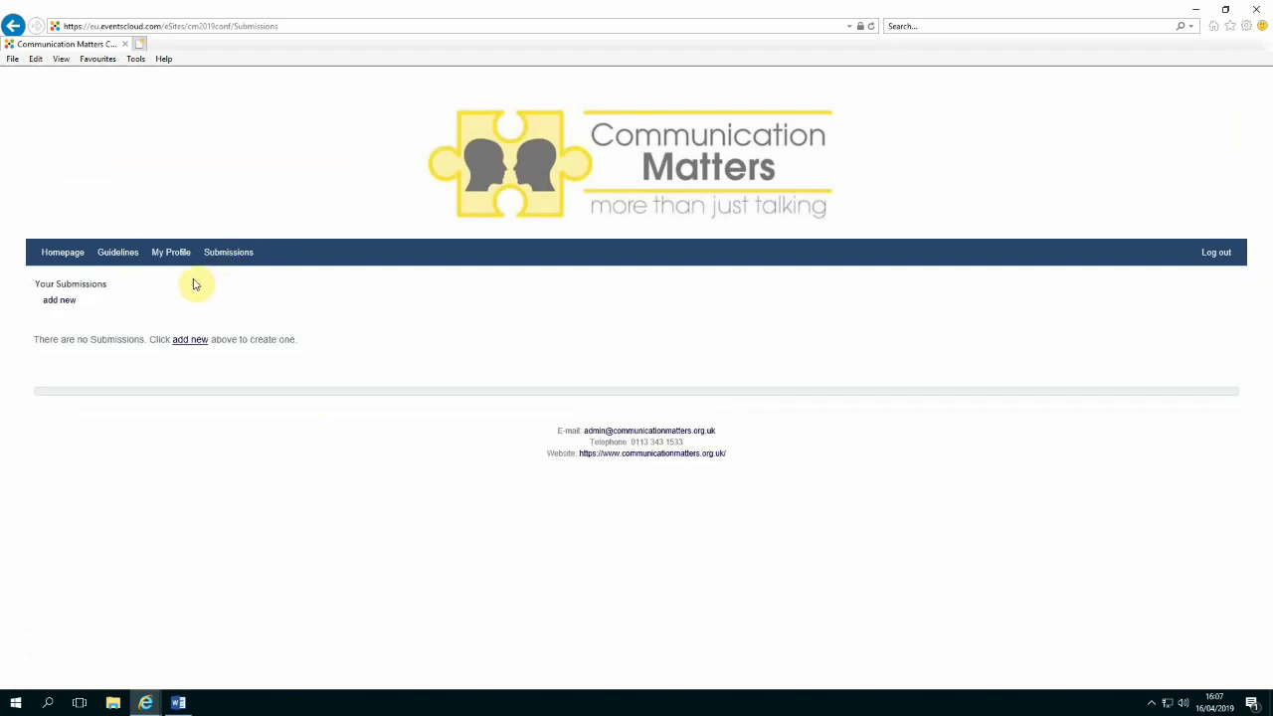
left_click(55, 303)
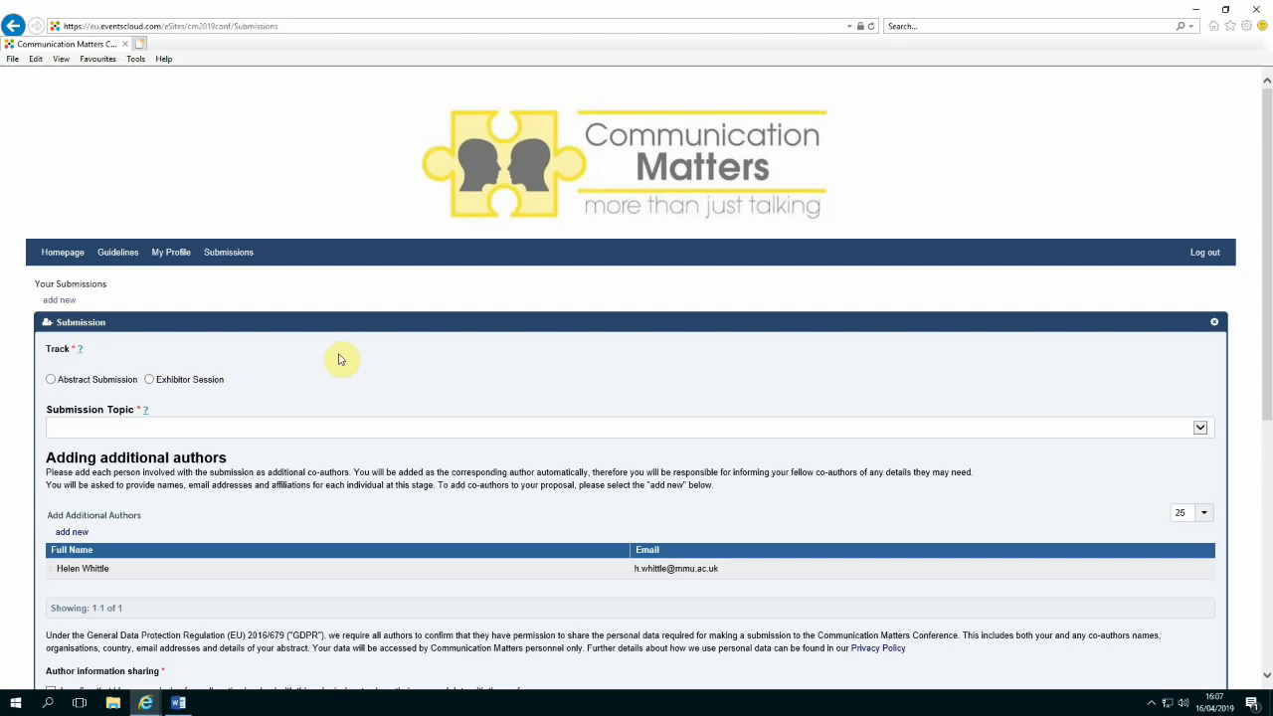
scroll(338, 355, "down", 3)
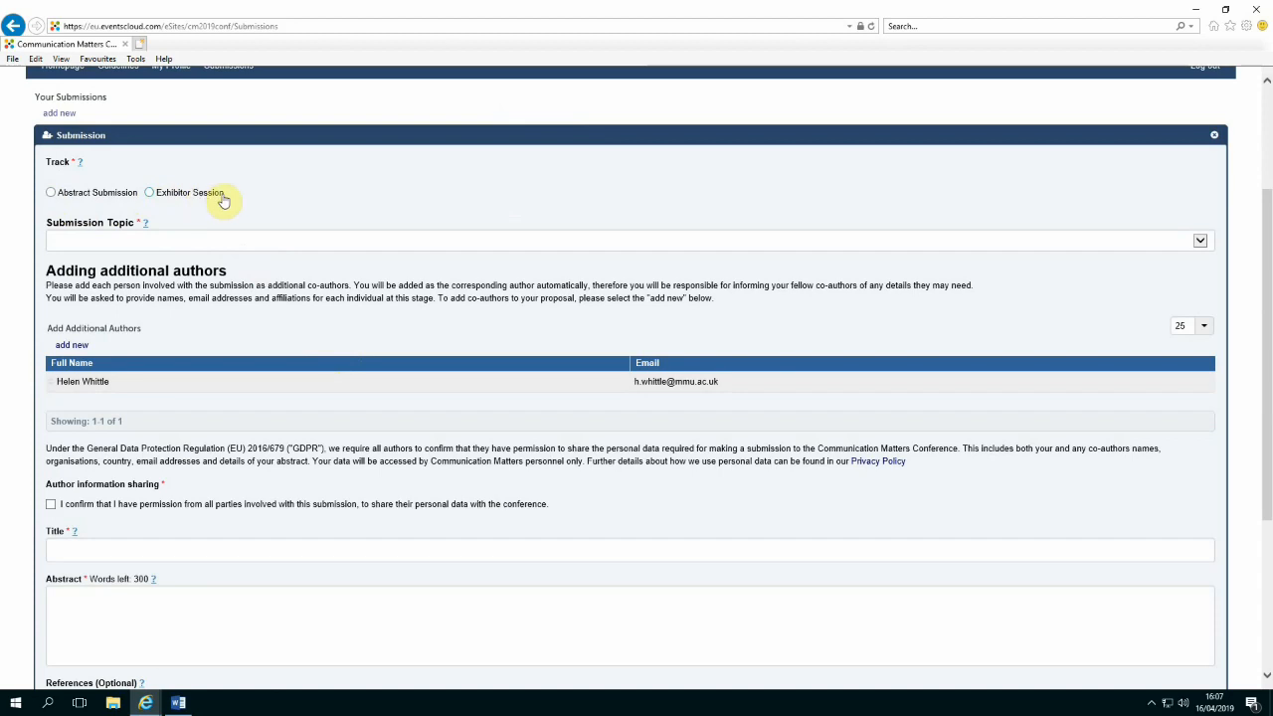
Set track to Abstract Submission, format to Platform, and topic to Personal Stories and Preferences
left_click(50, 194)
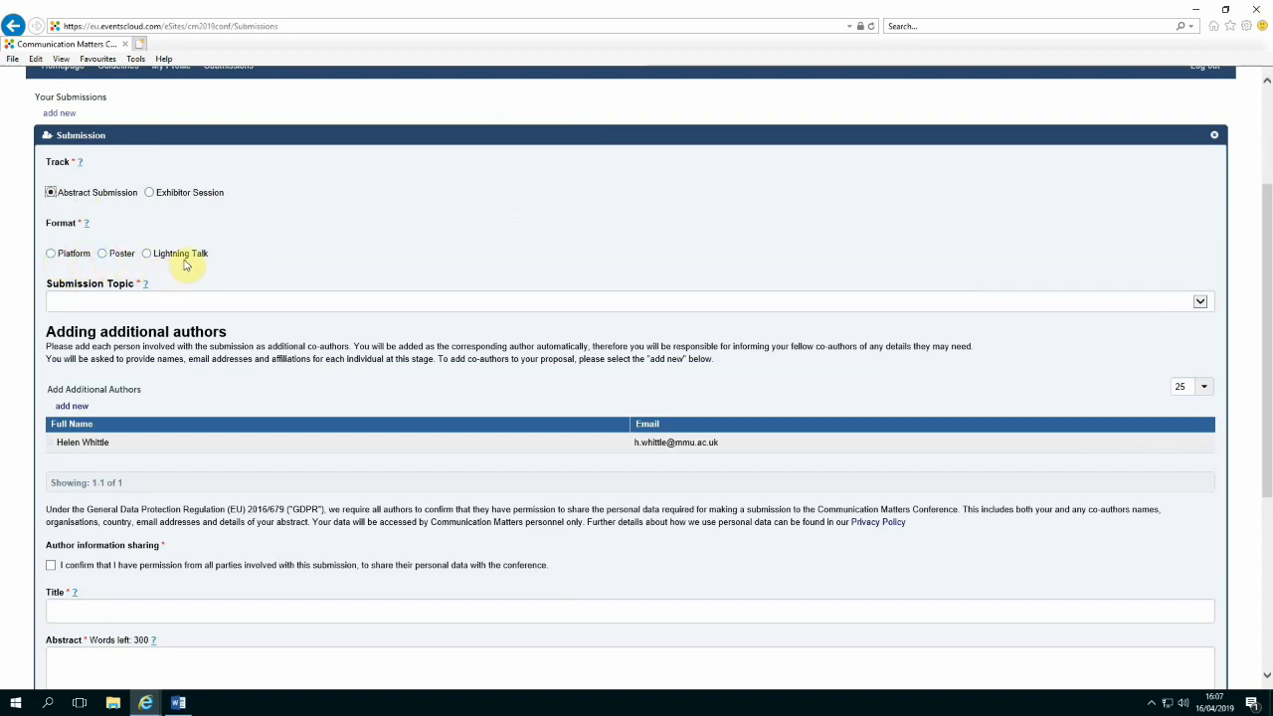
left_click(50, 253)
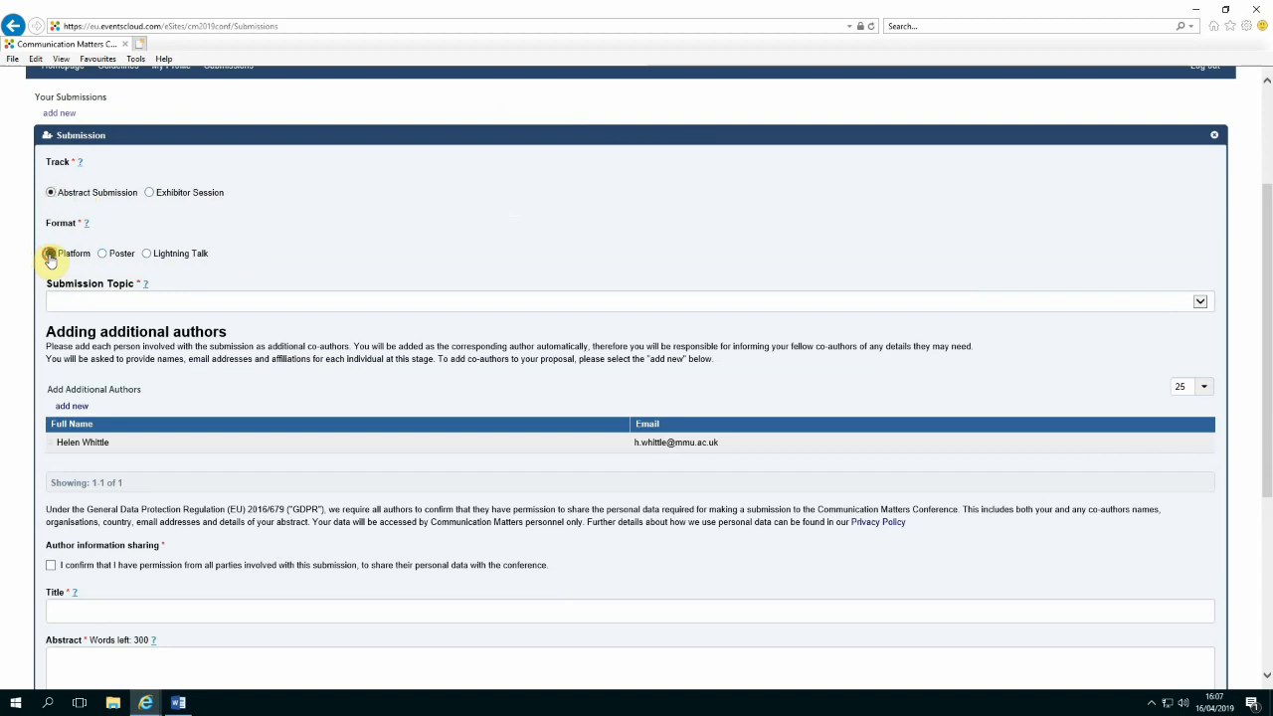
left_click(100, 302)
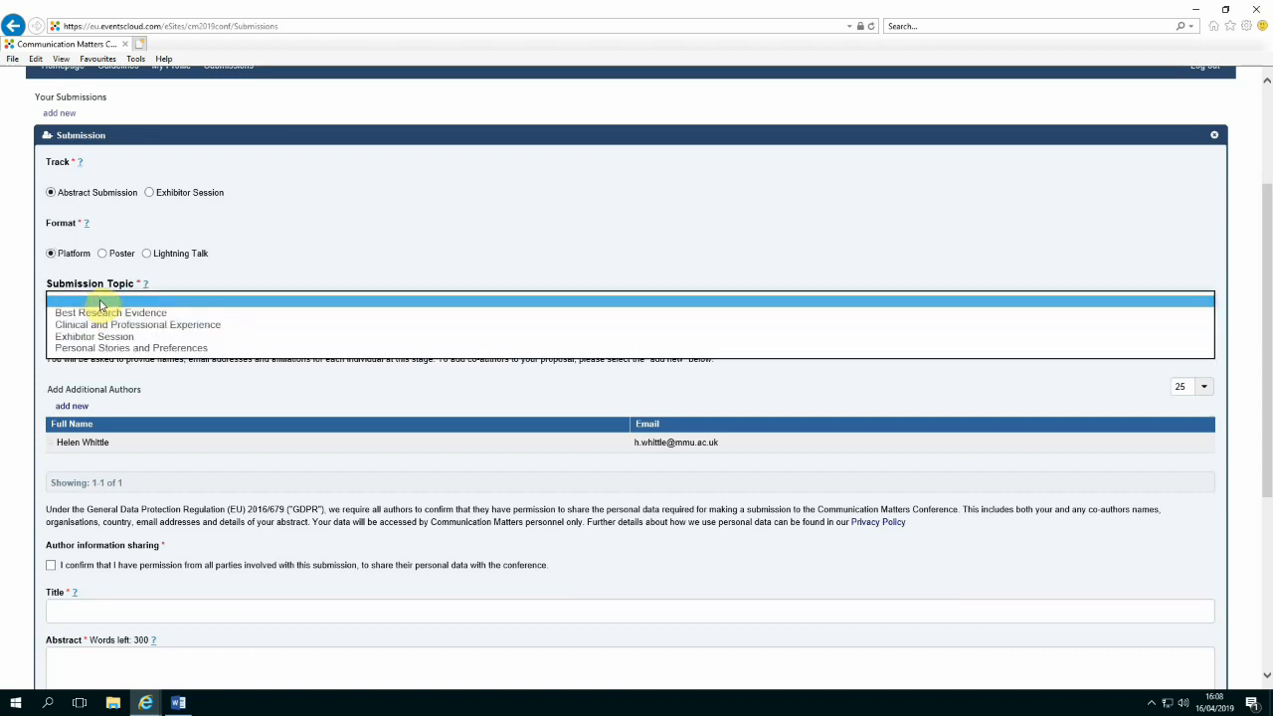
left_click(180, 349)
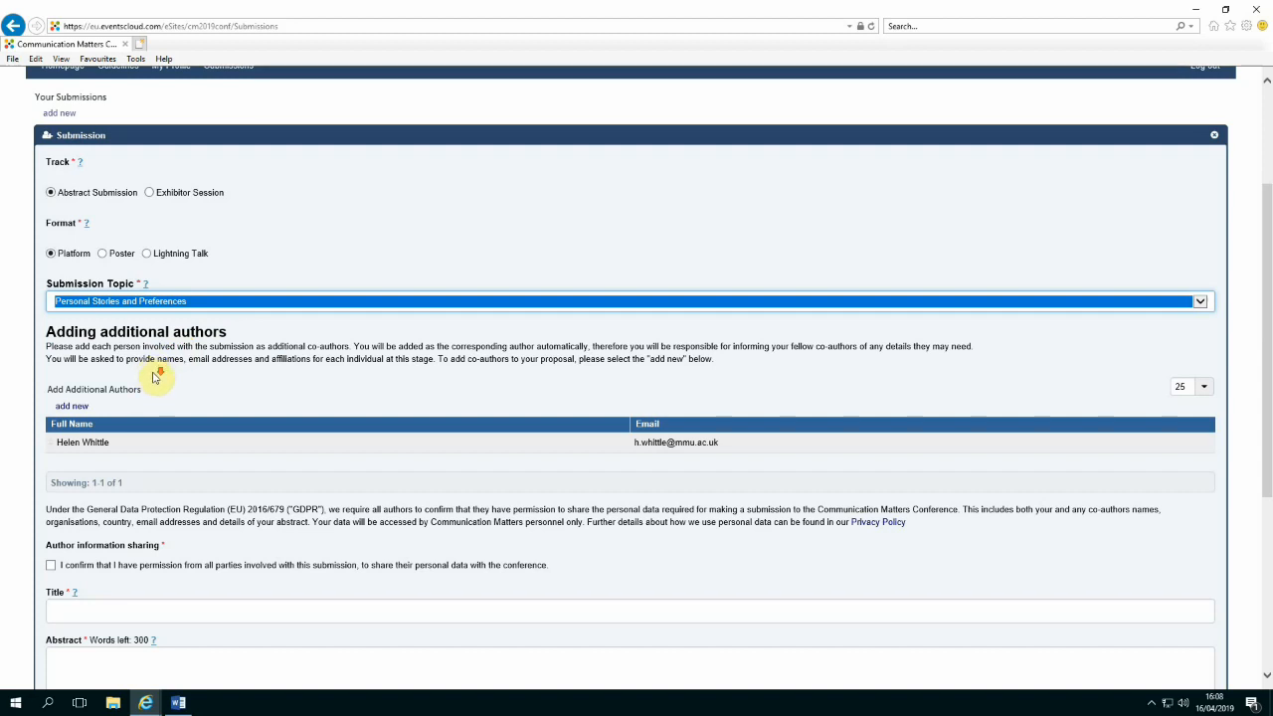
scroll(159, 372, "down", 1)
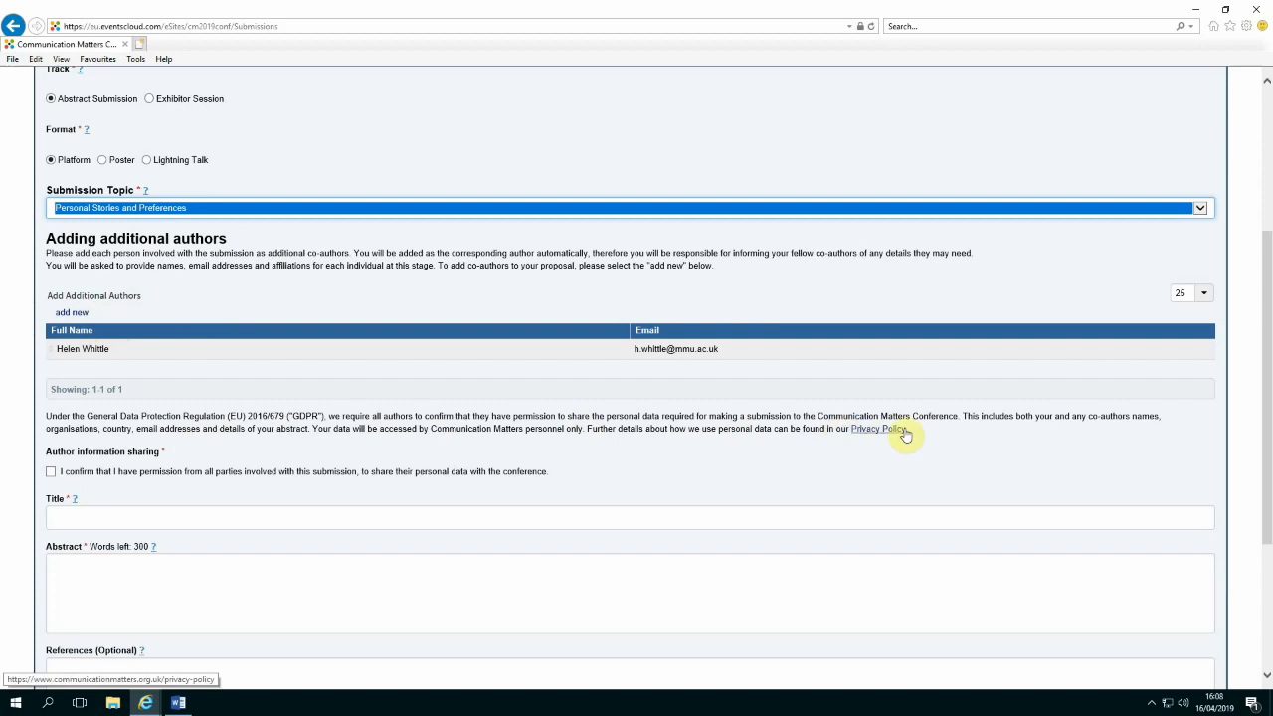
left_click(51, 473)
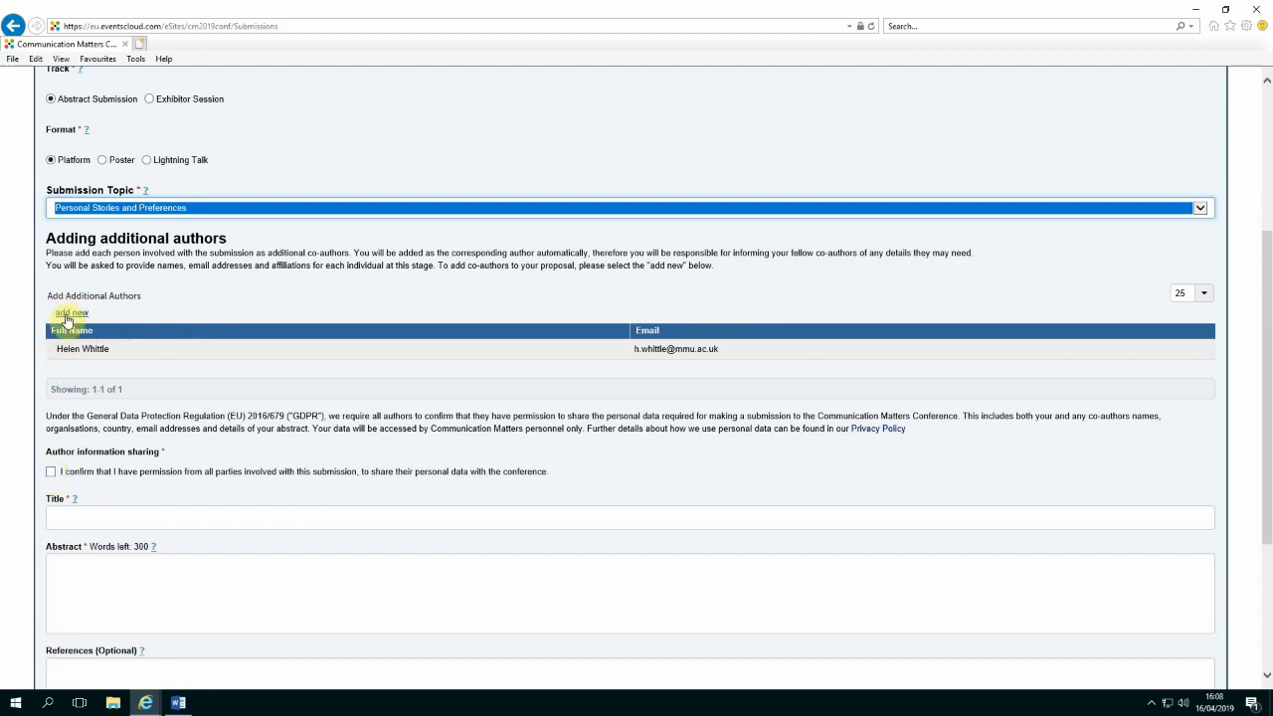
Confirm author data-sharing permission, title the submission 'What Next?', and check the abstract word-limit guidance
left_click(50, 473)
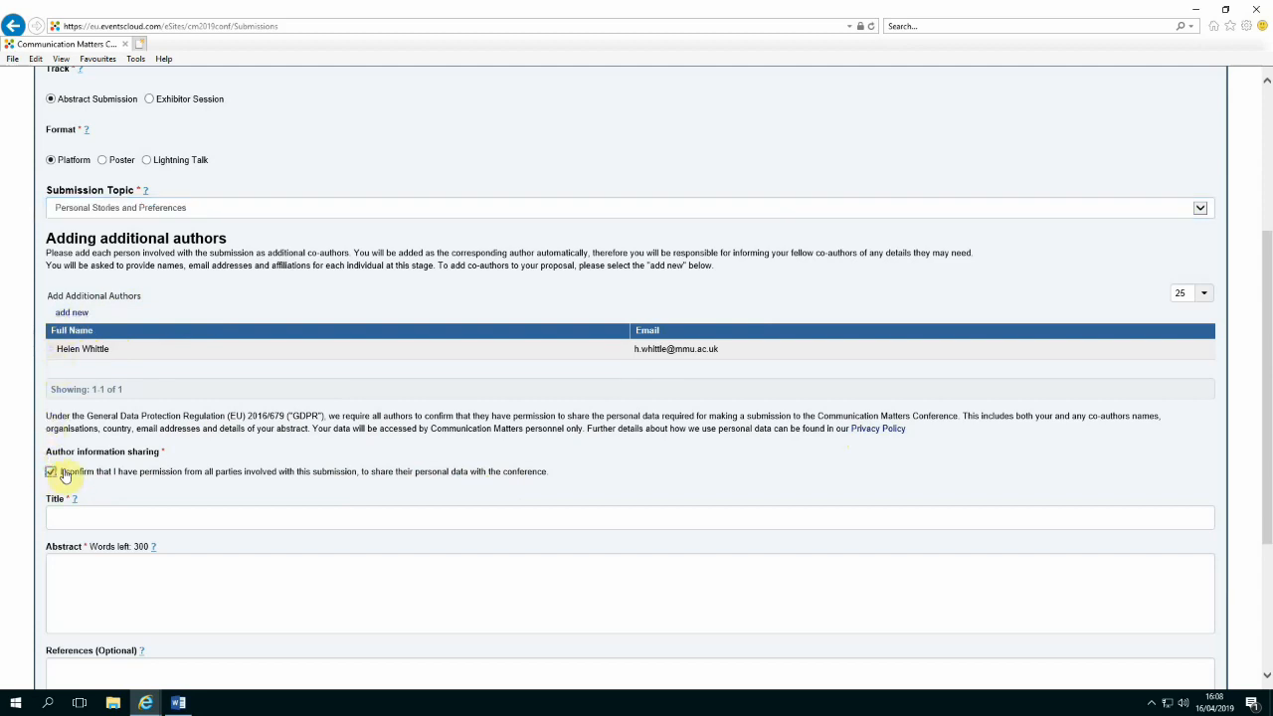
scroll(124, 468, "down", 3)
left_click(80, 330)
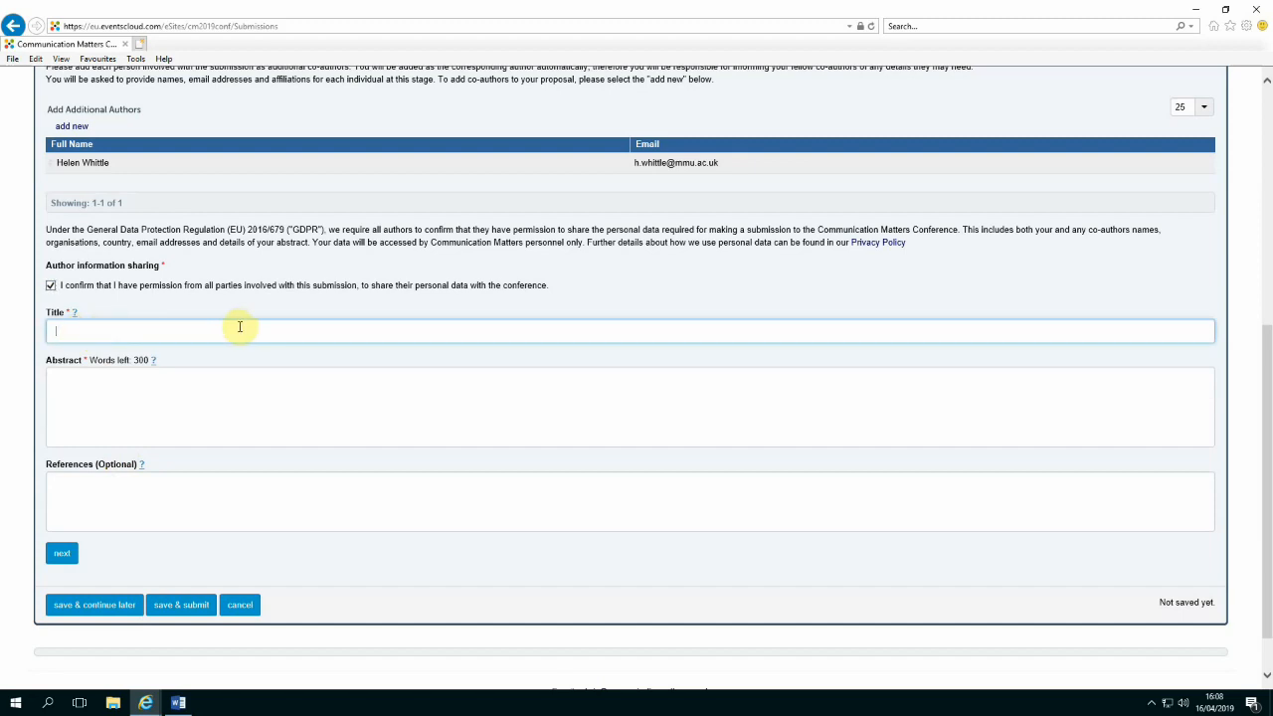
type("W")
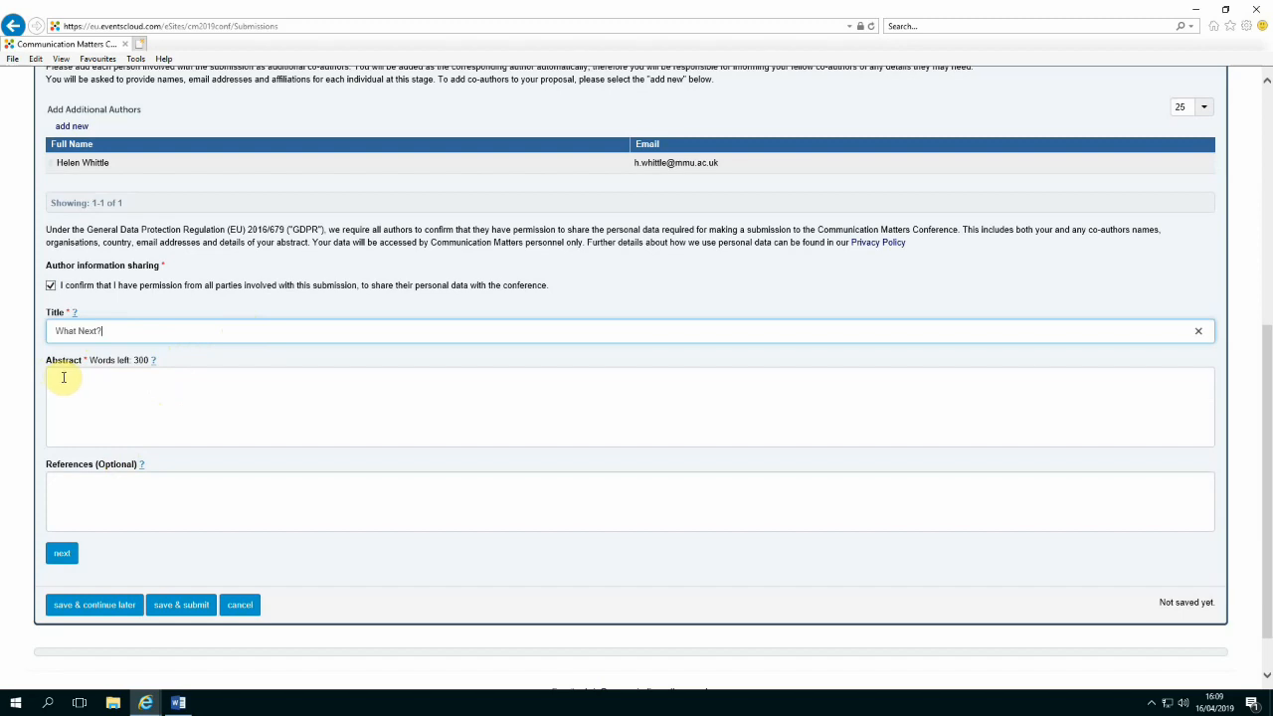
left_click(153, 363)
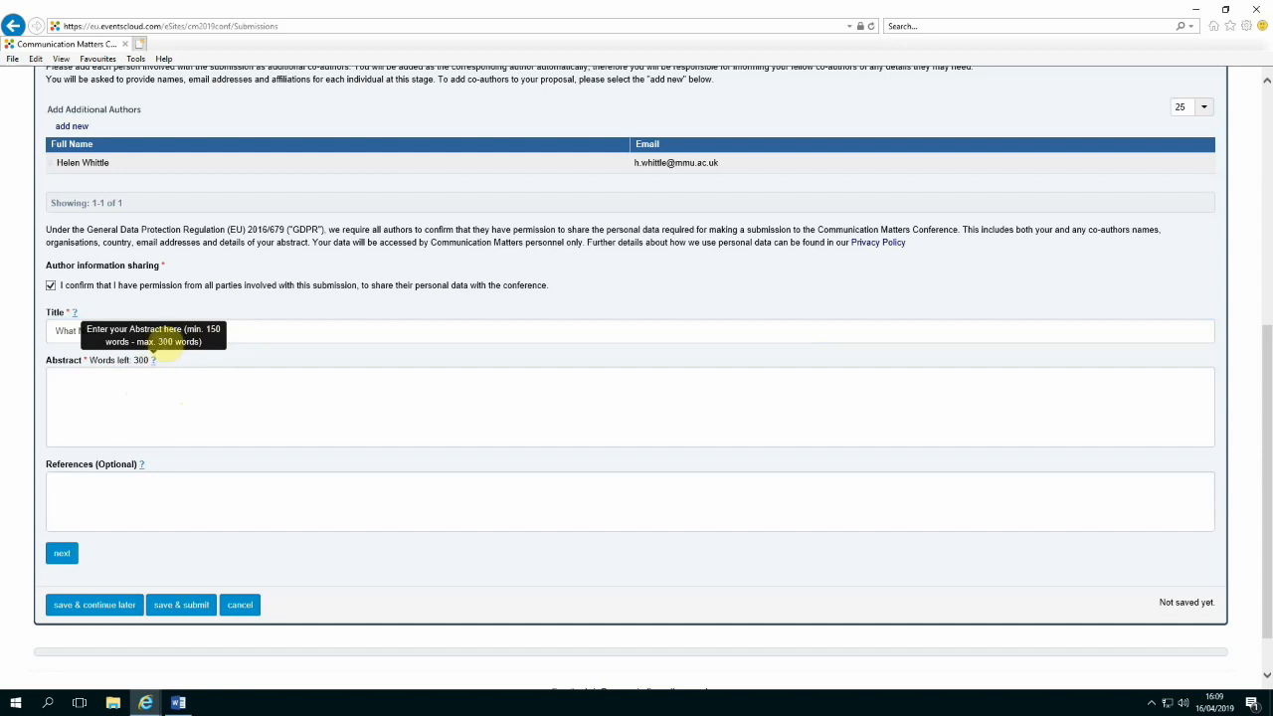
left_click(166, 408)
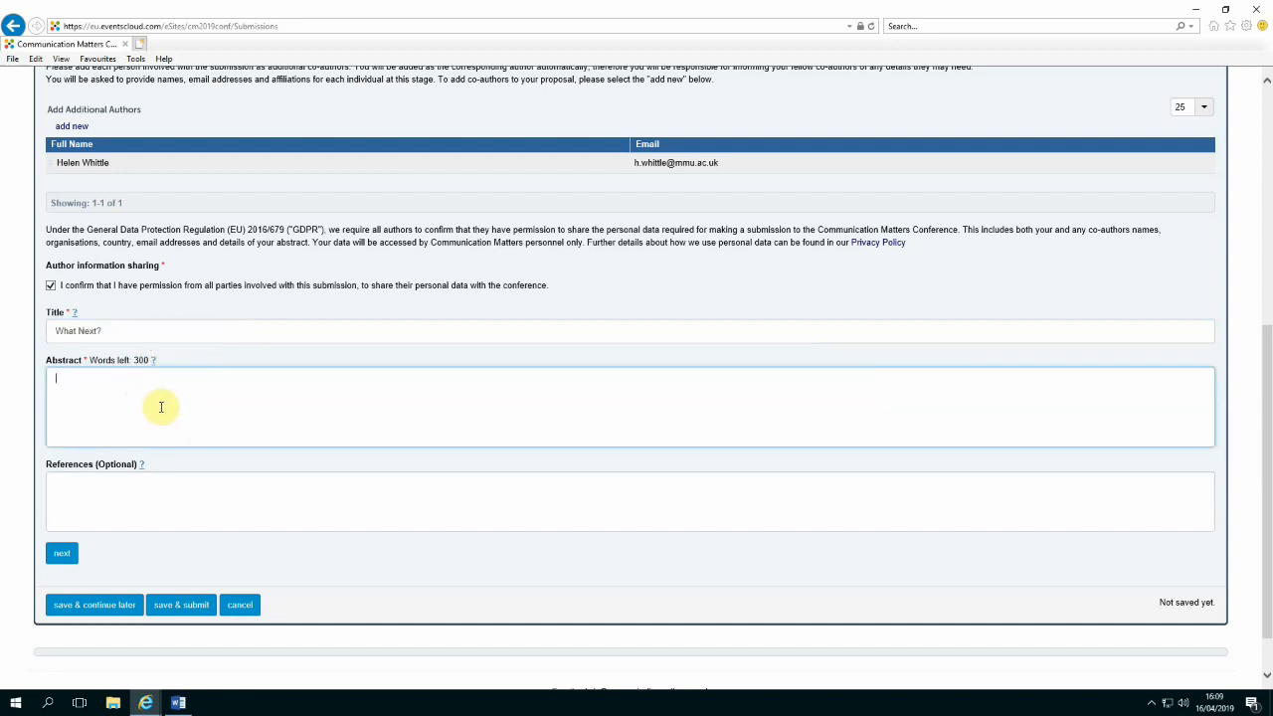
Clear the Abstract field's placeholder and copy the abstract paragraphs from the Word document
type("Type in here")
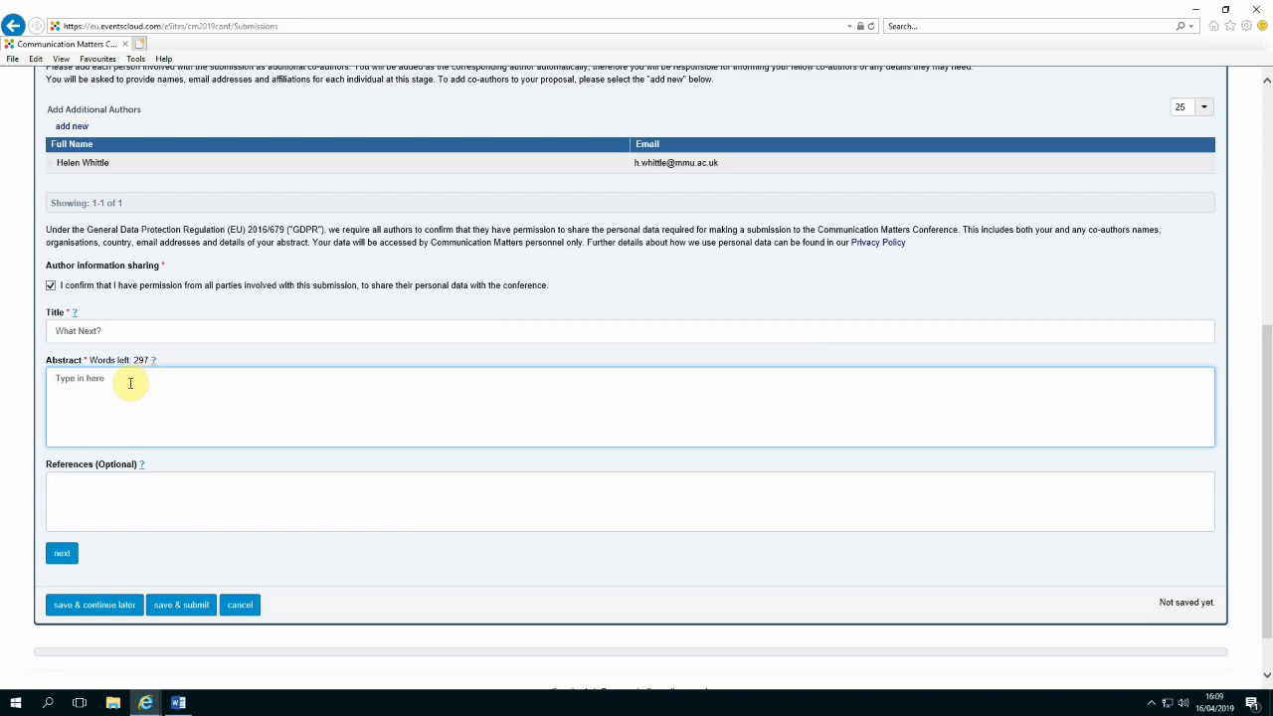
left_click_drag(104, 378, 60, 386)
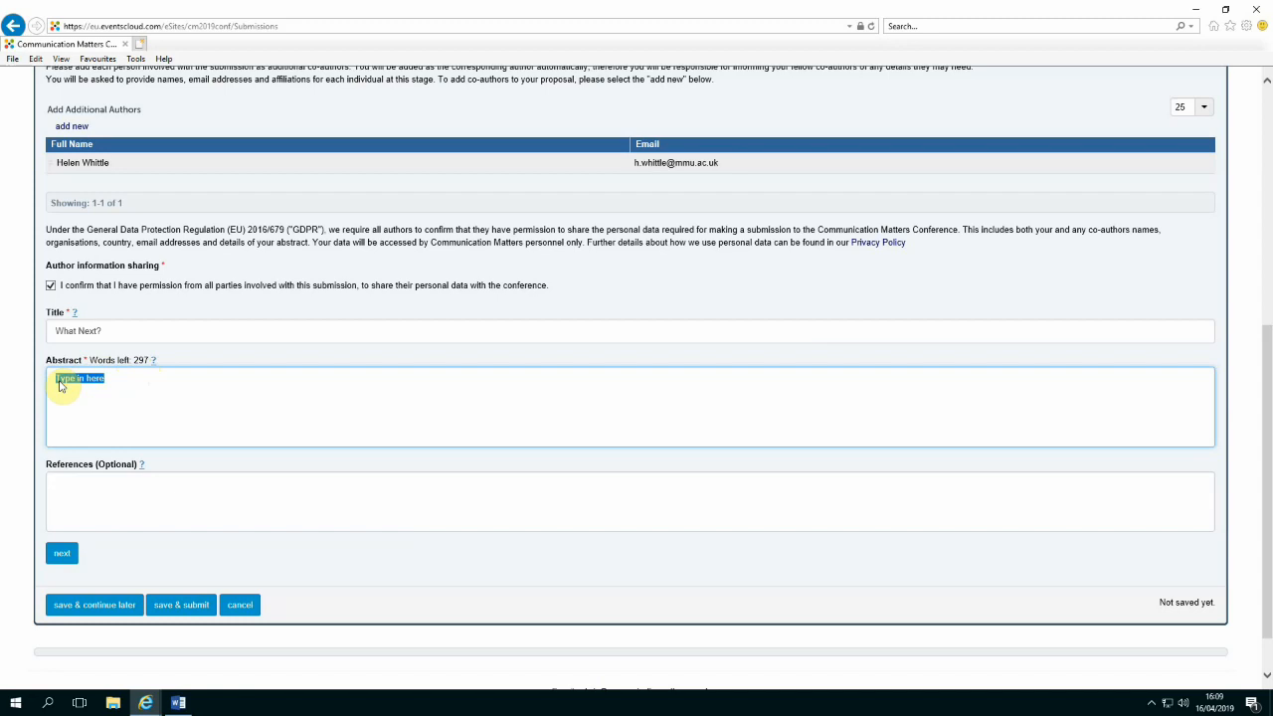
key("BackSpace")
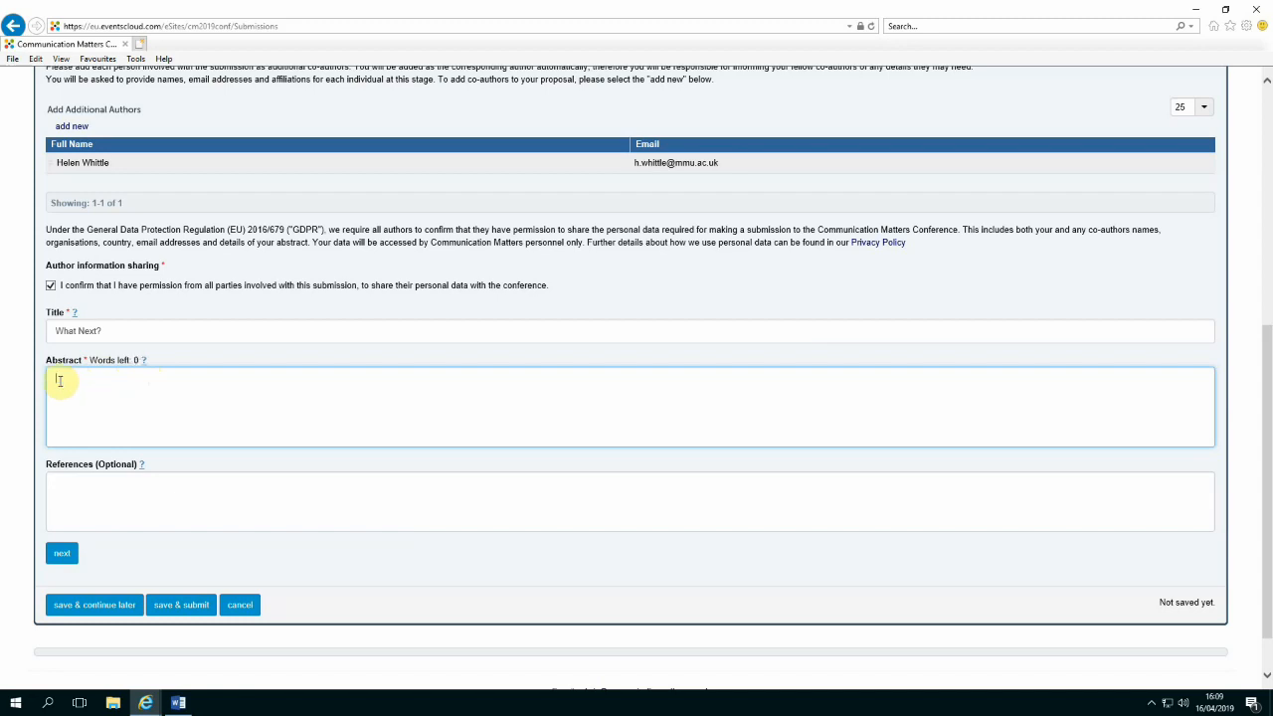
left_click(180, 703)
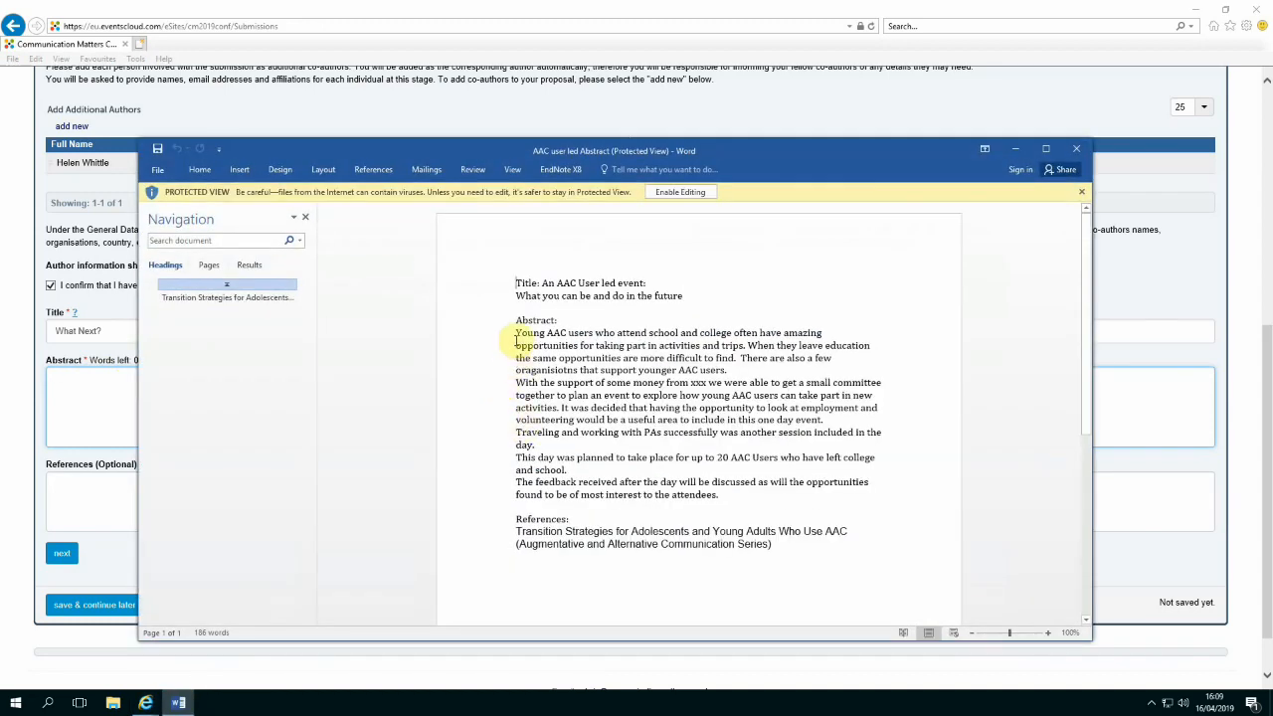
left_click_drag(515, 339, 746, 497)
right_click(674, 360)
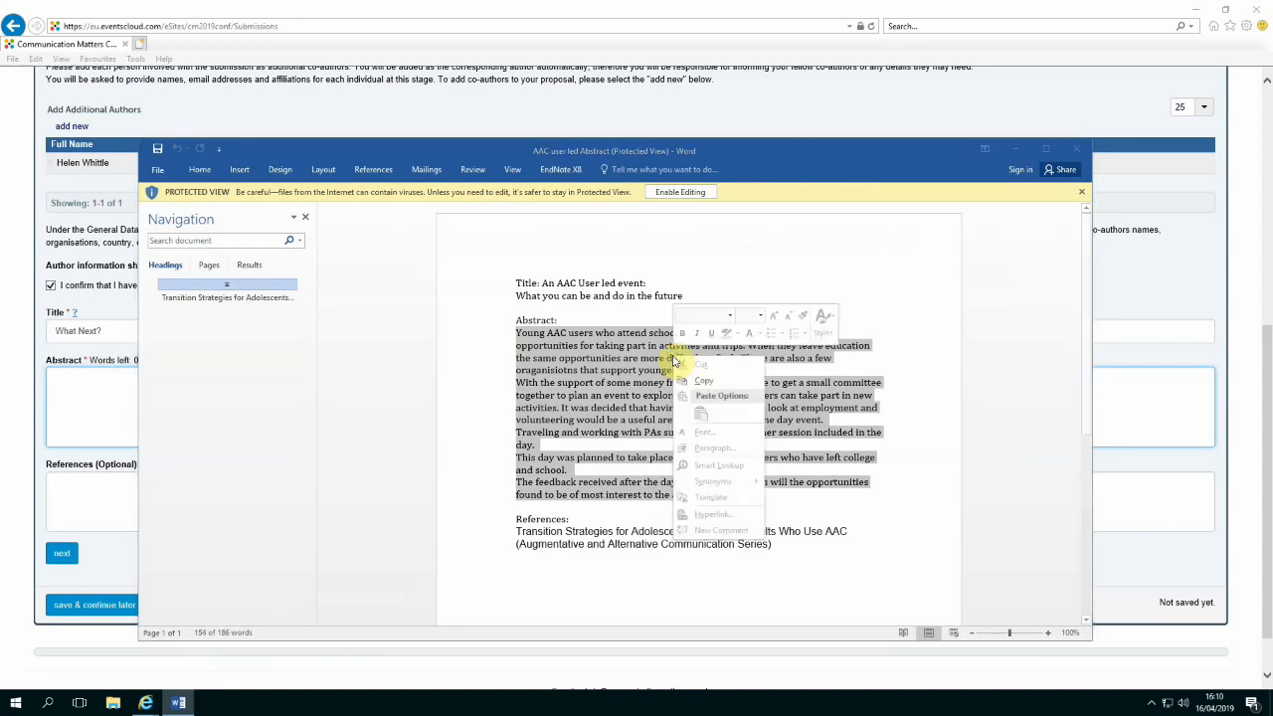
left_click(701, 390)
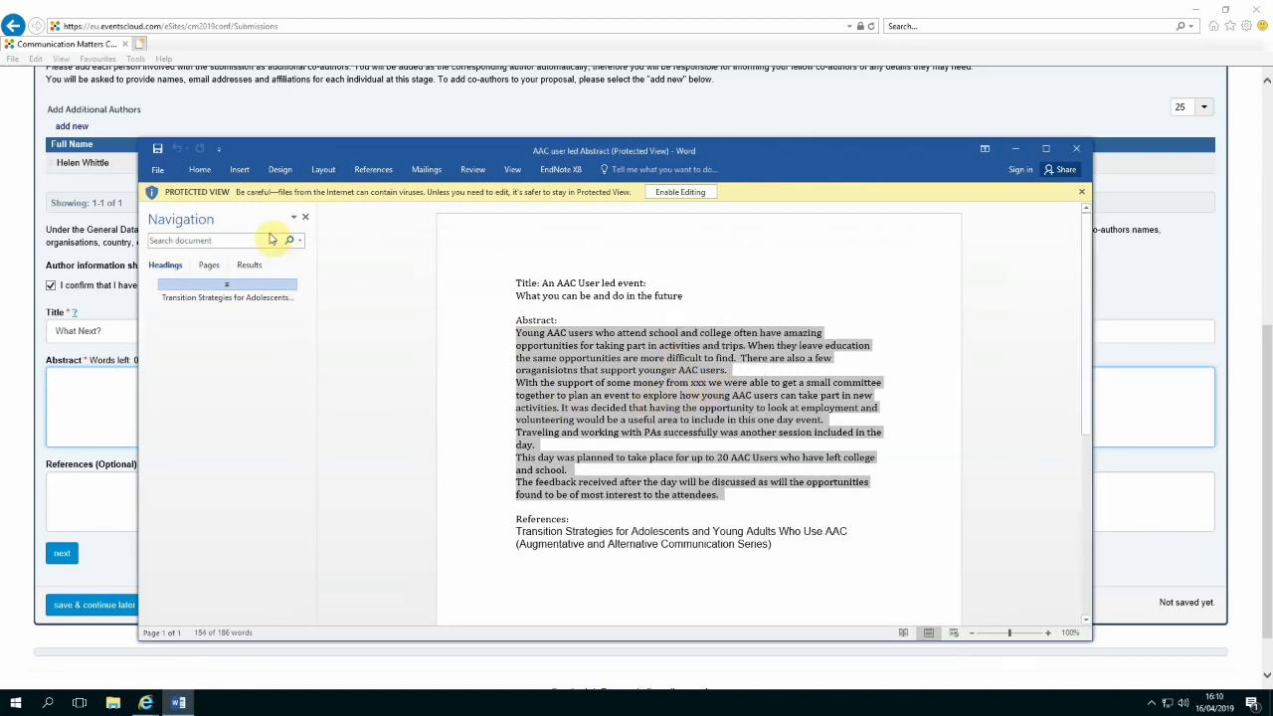
left_click(1015, 148)
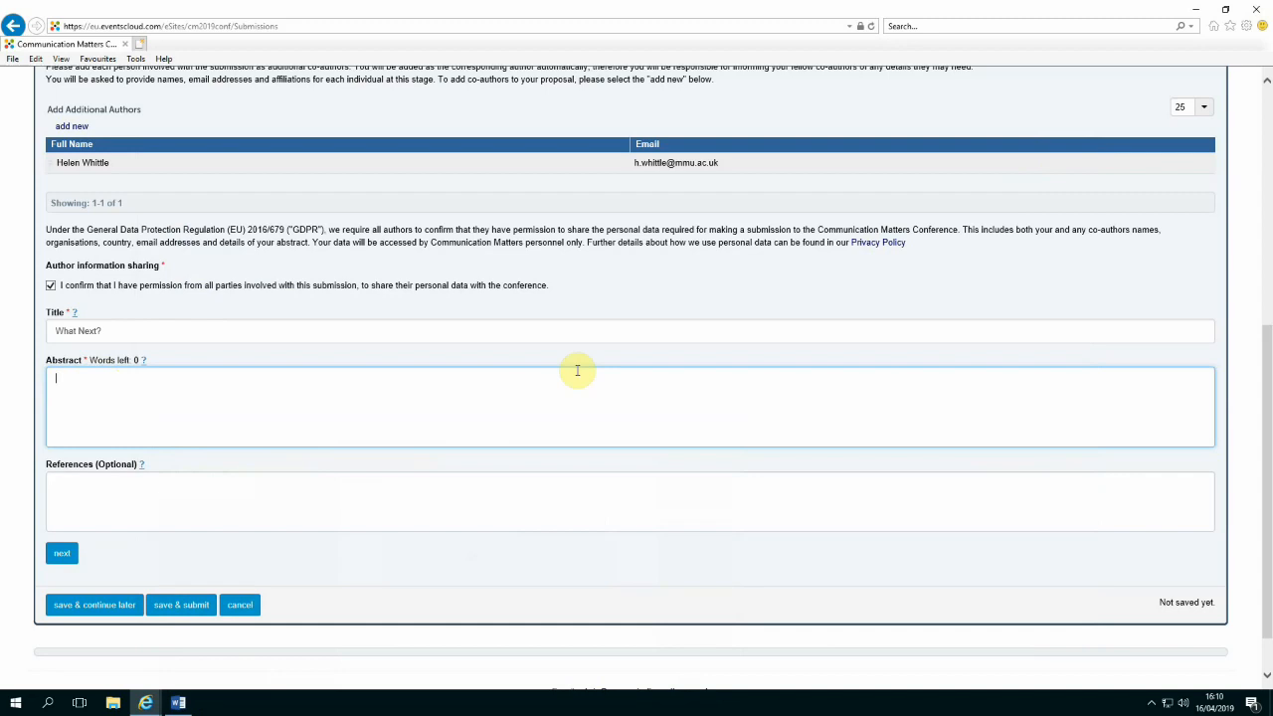
Paste the abstract into the Abstract field, leaving 146 words remaining
right_click(60, 378)
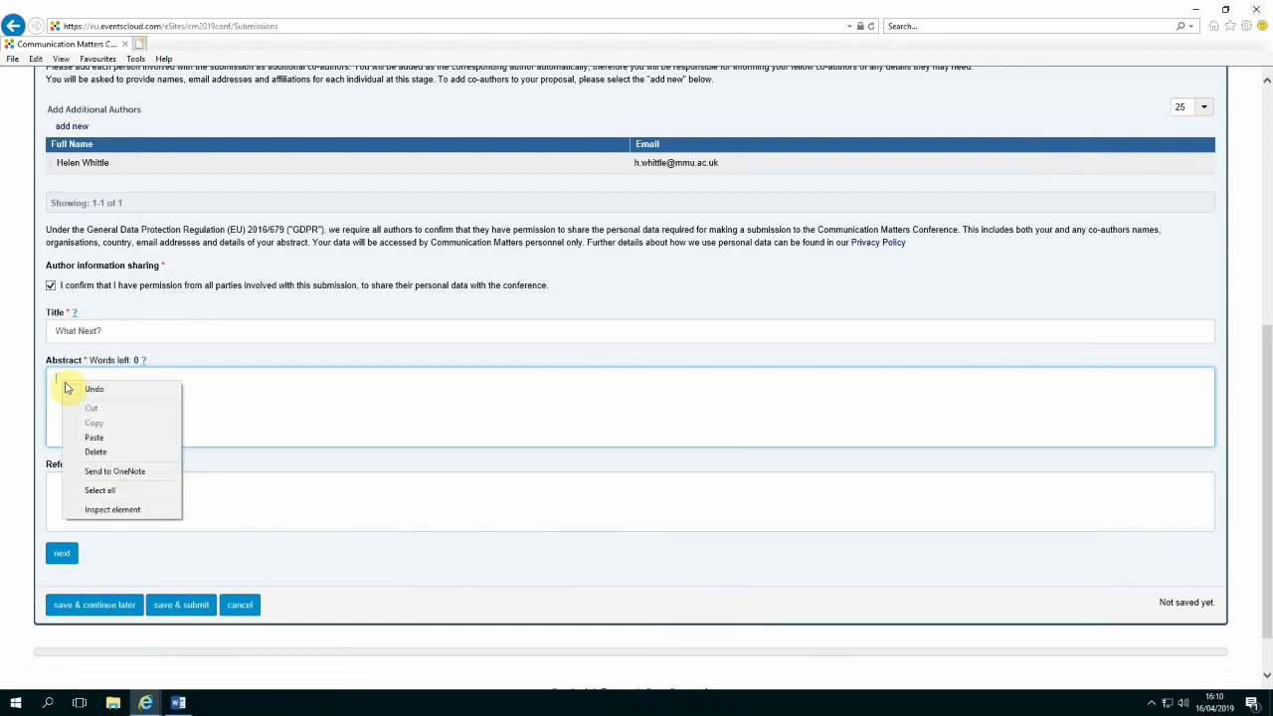
left_click(94, 438)
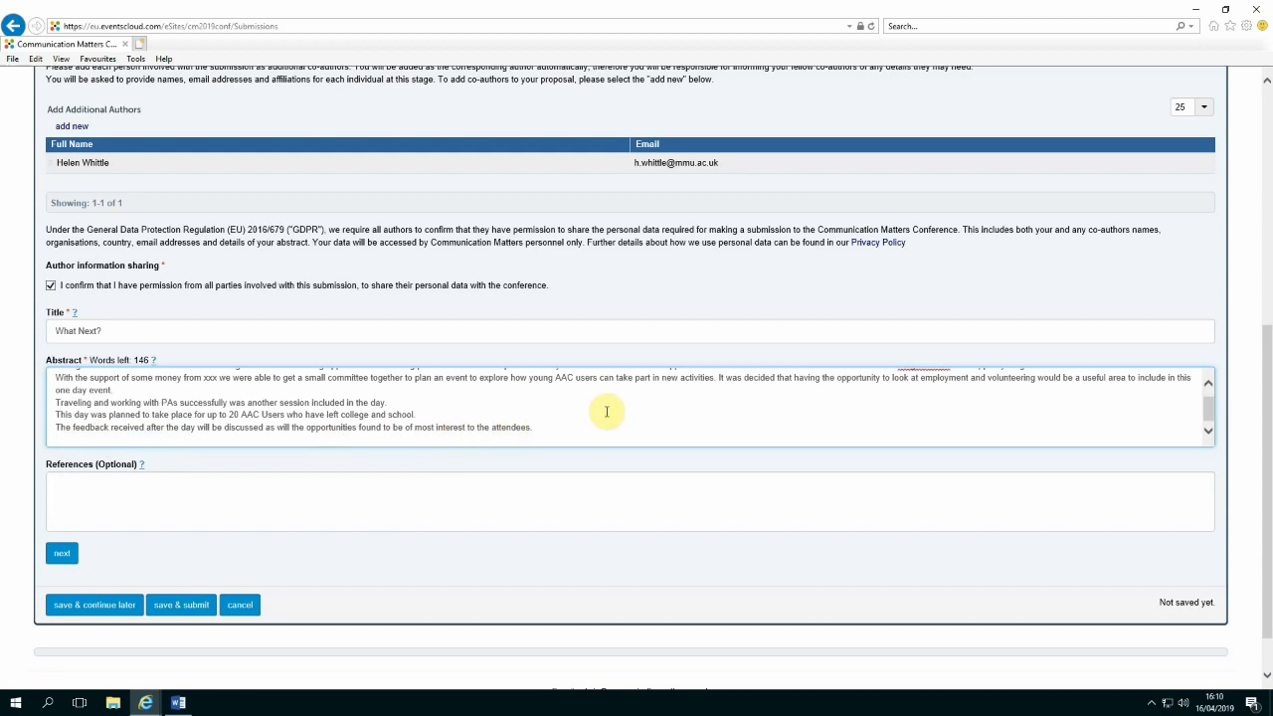
scroll(605, 411, "up", 3)
scroll(609, 410, "down", 1)
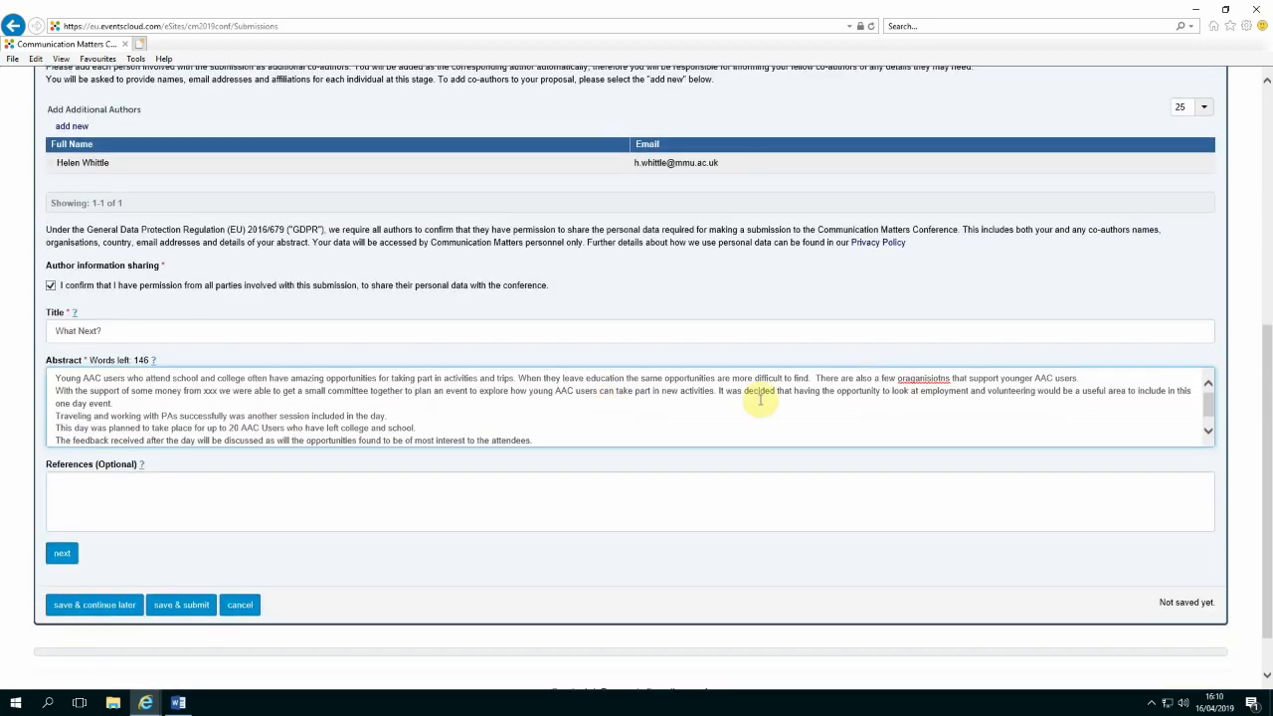
scroll(638, 408, "down", 1)
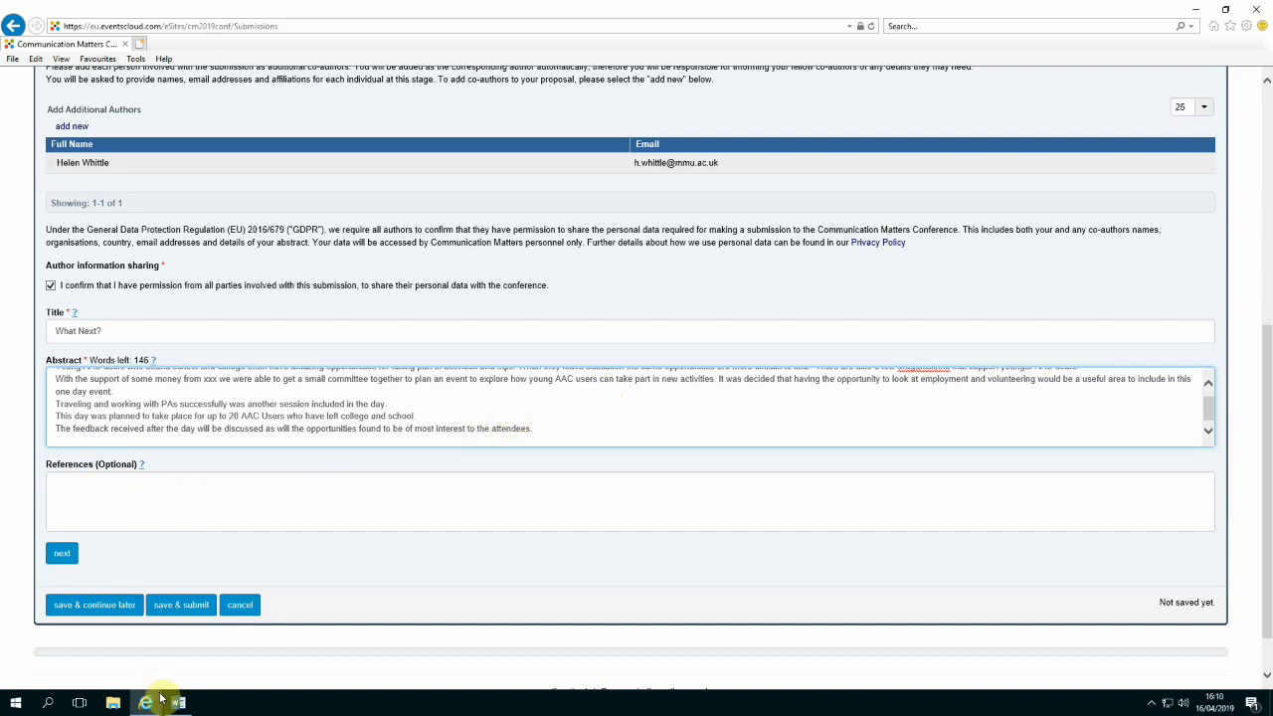
mouse_move(179, 704)
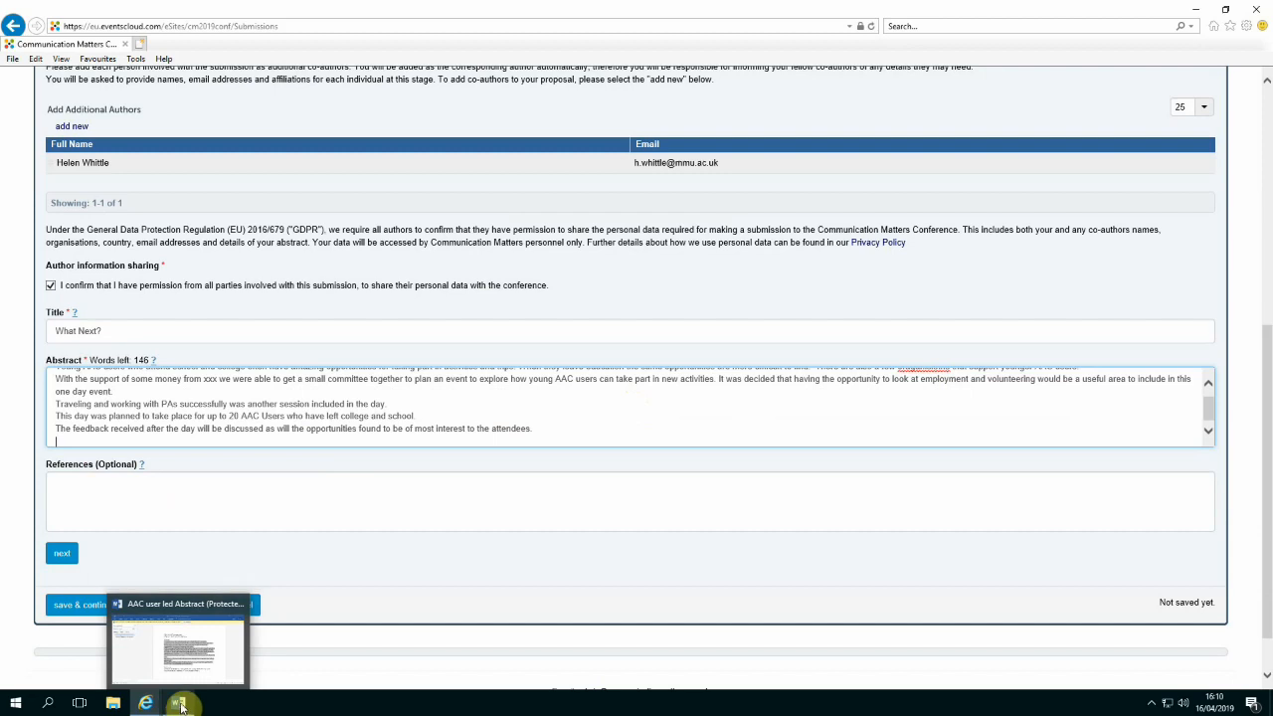
Copy the 'Transition Strategies for Adolescents and Young Adults Who Use AAC' reference from Word into the References field
left_click(180, 704)
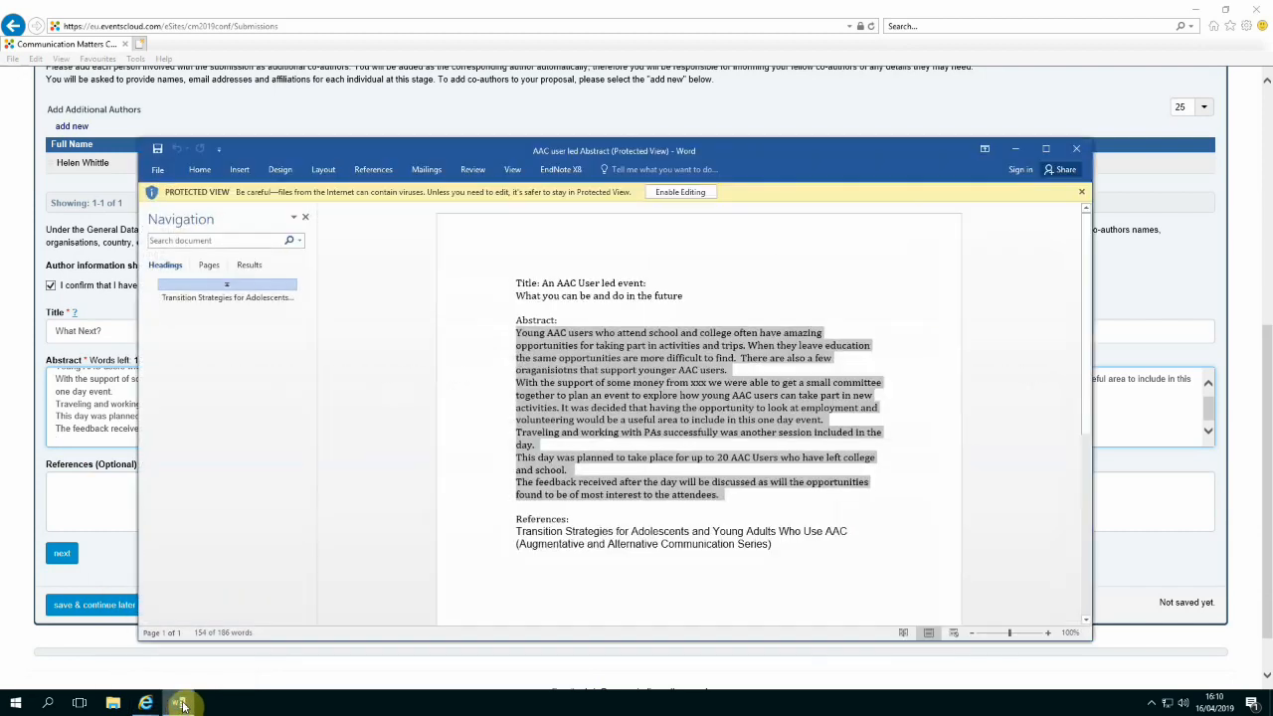
left_click_drag(771, 547, 500, 532)
right_click(538, 537)
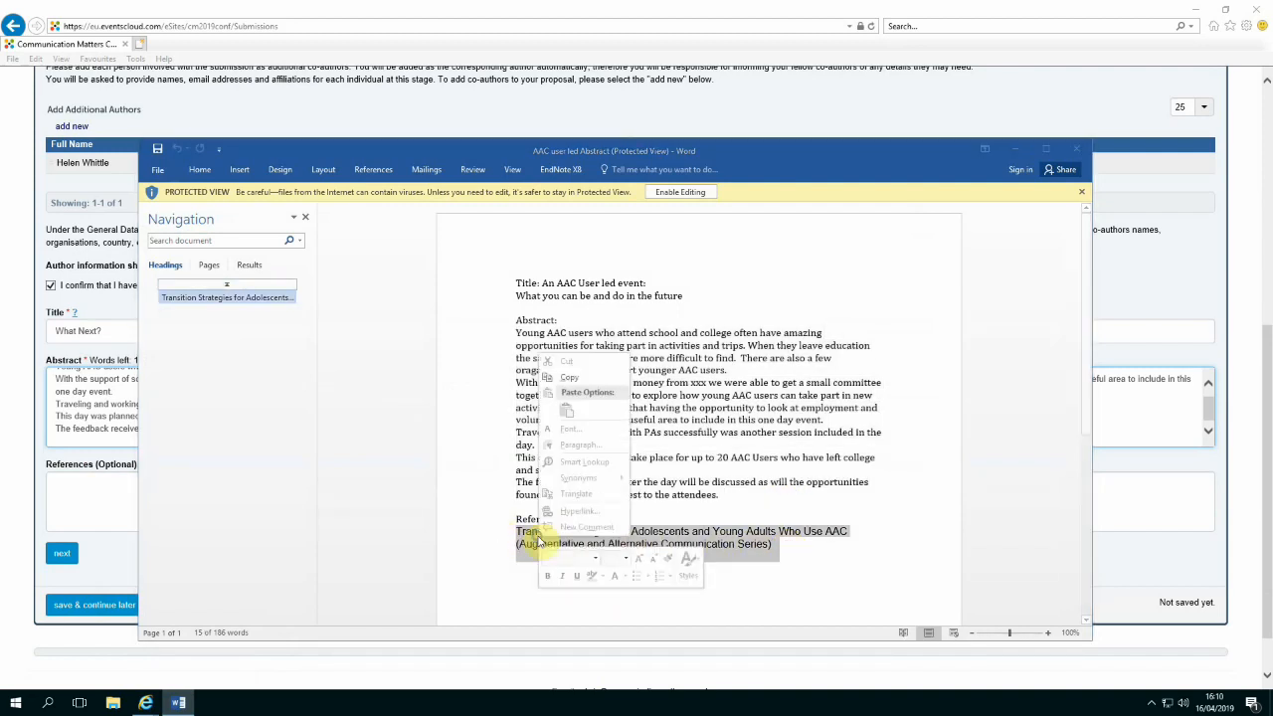
left_click(574, 380)
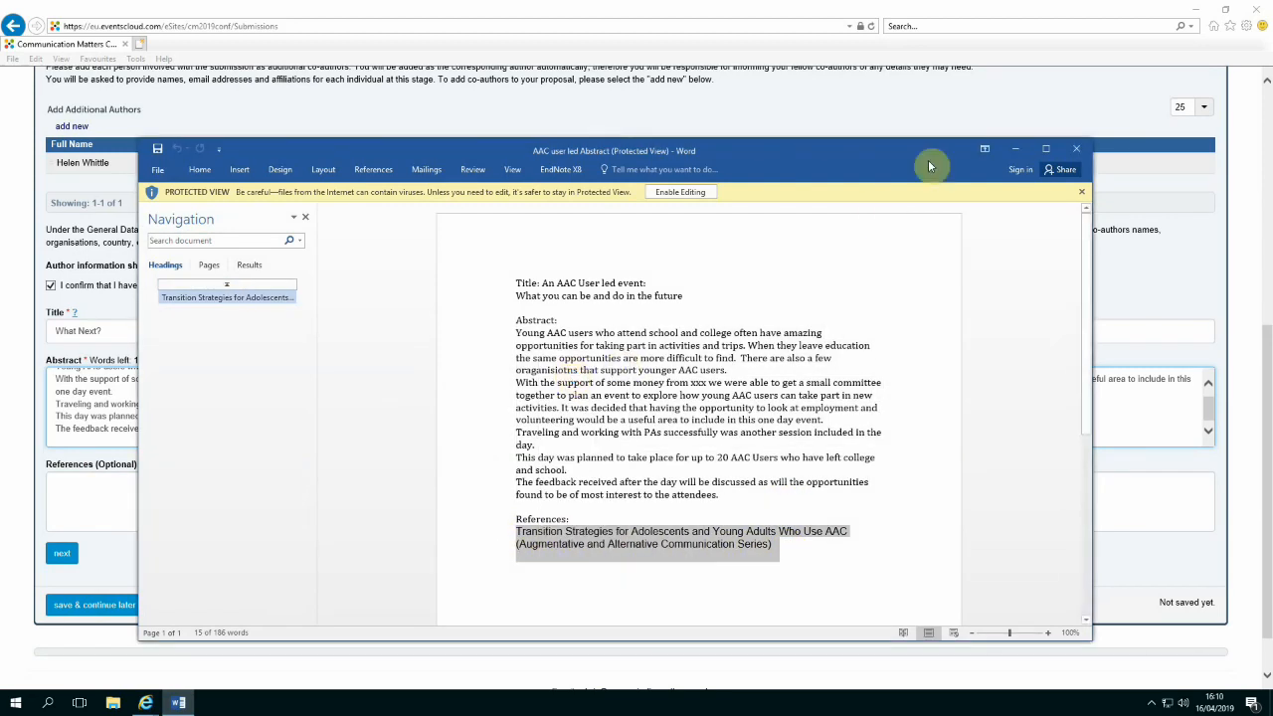
left_click(1013, 149)
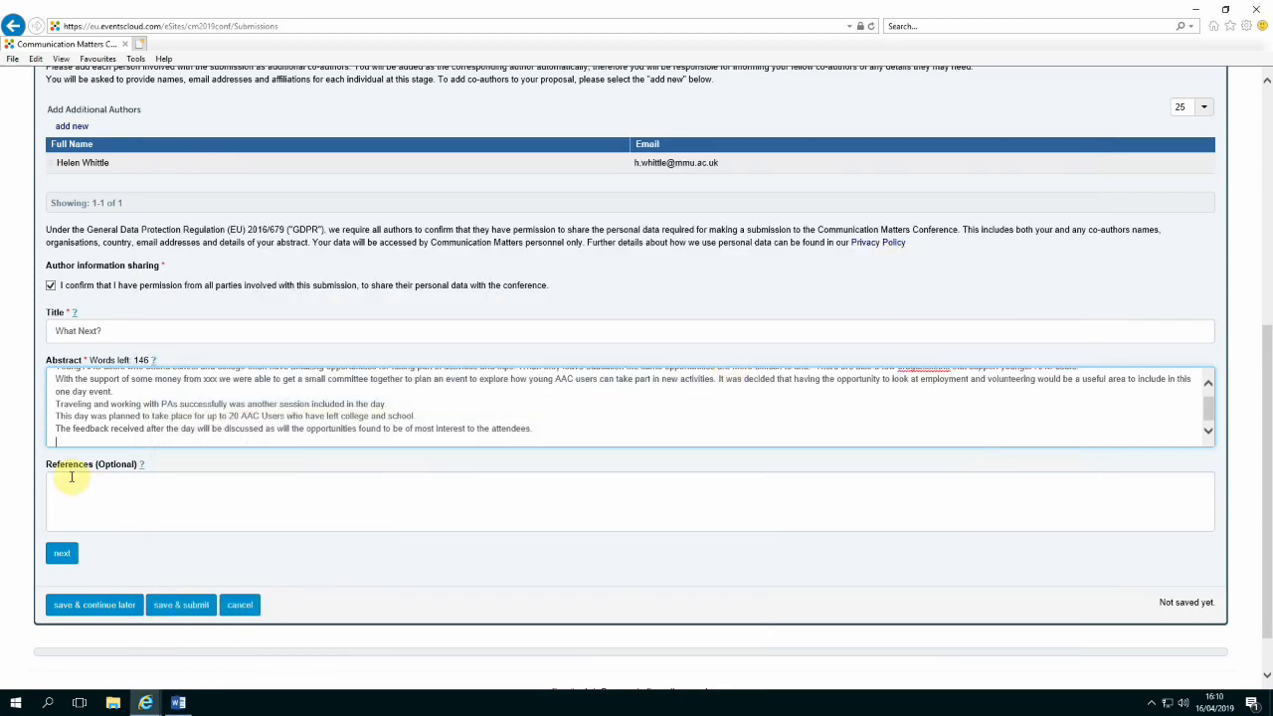
left_click(66, 485)
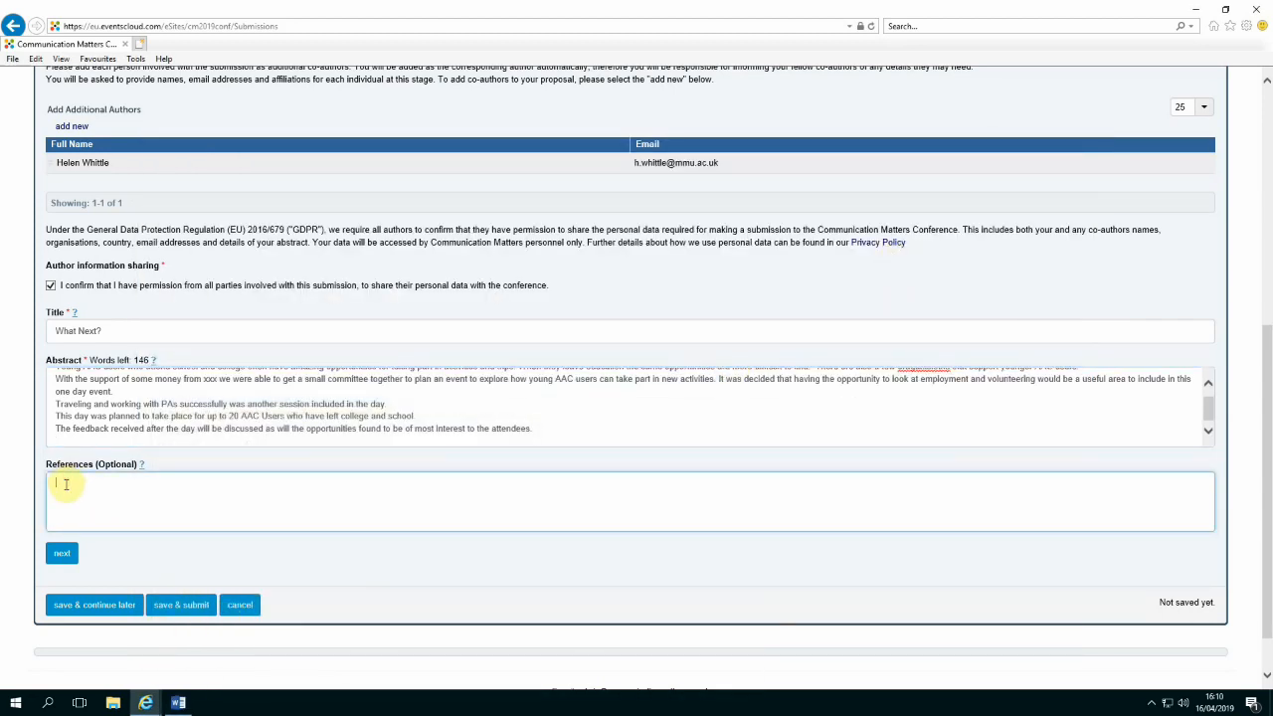
right_click(66, 484)
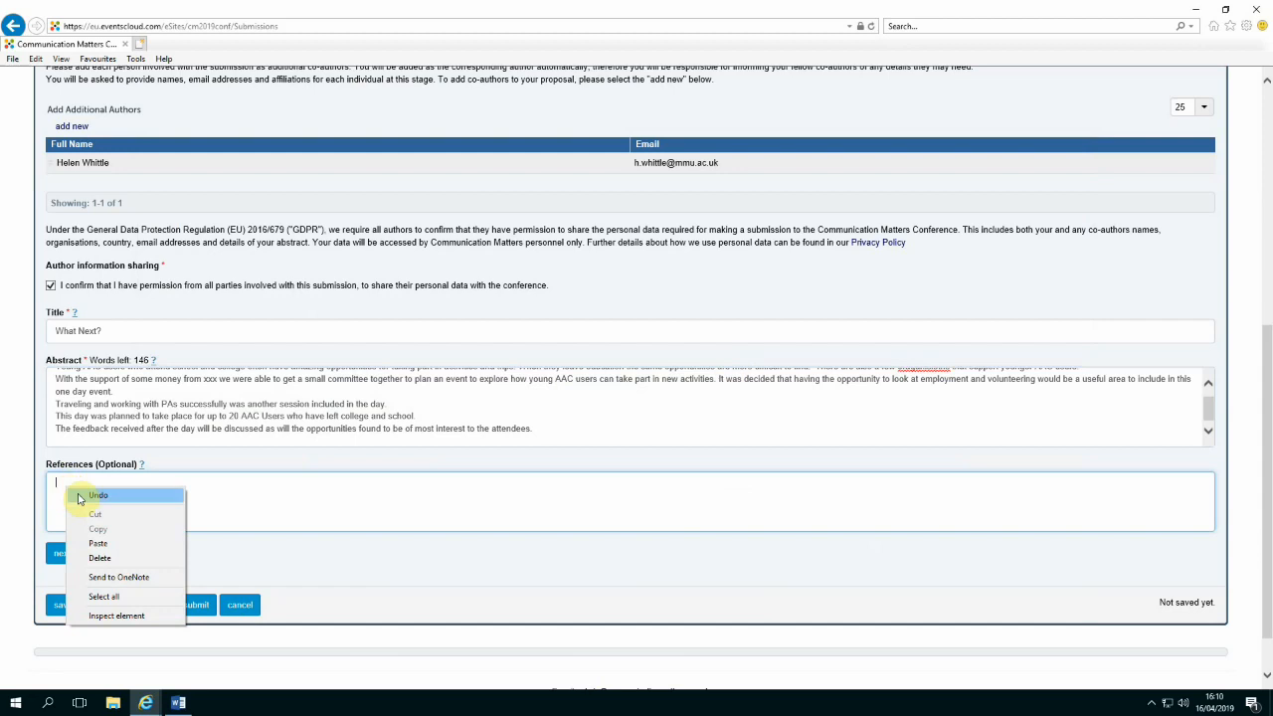
left_click(97, 543)
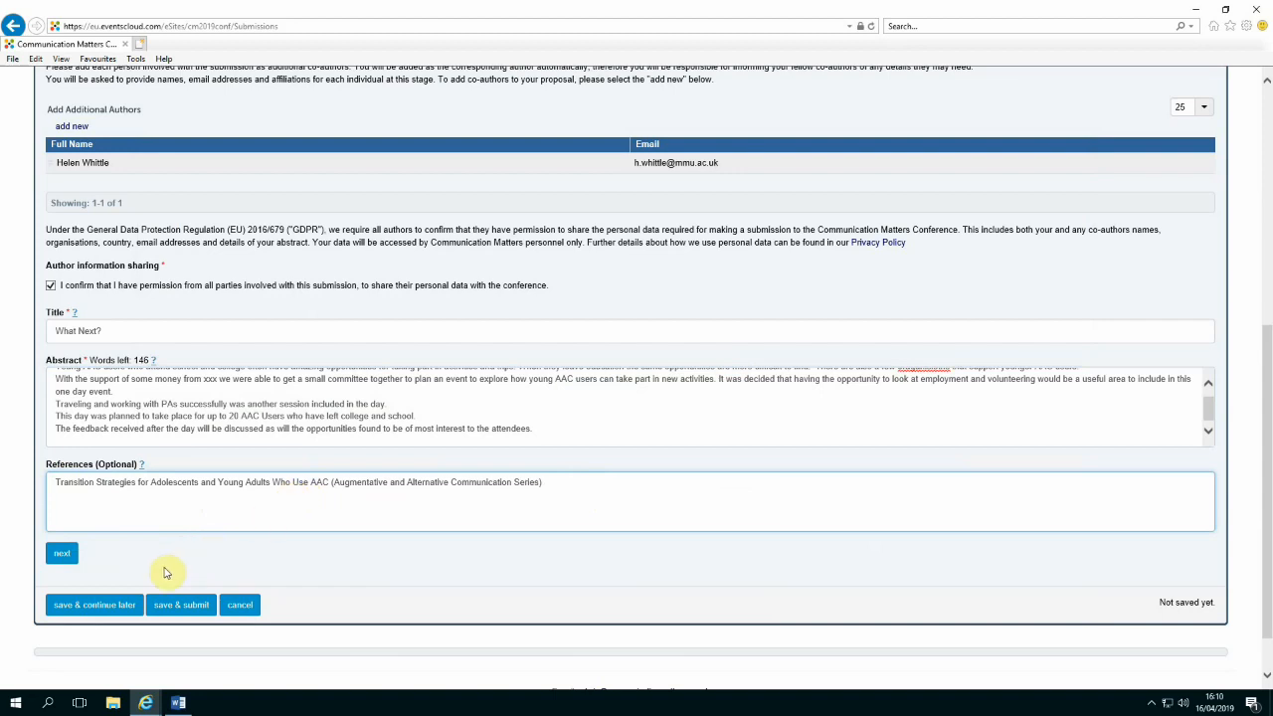
Save the submission to continue later, then reopen 'What Next?' and go to the next form page
left_click(85, 607)
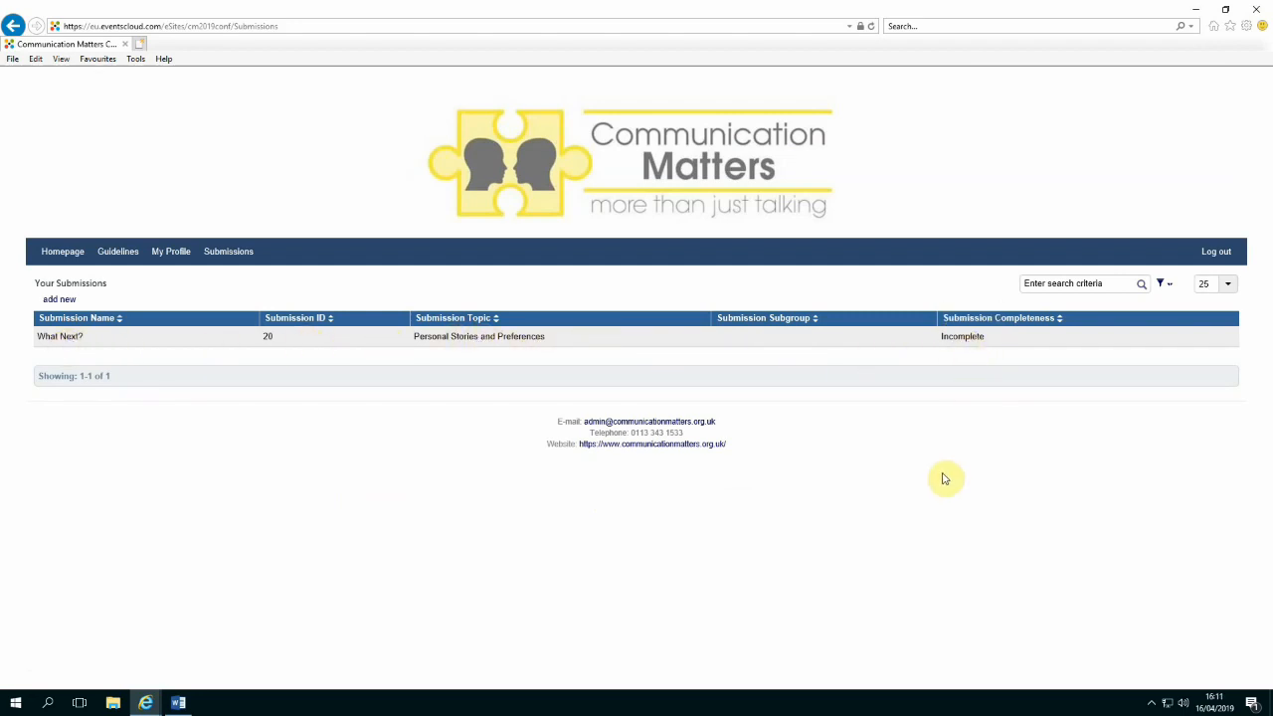
left_click(965, 339)
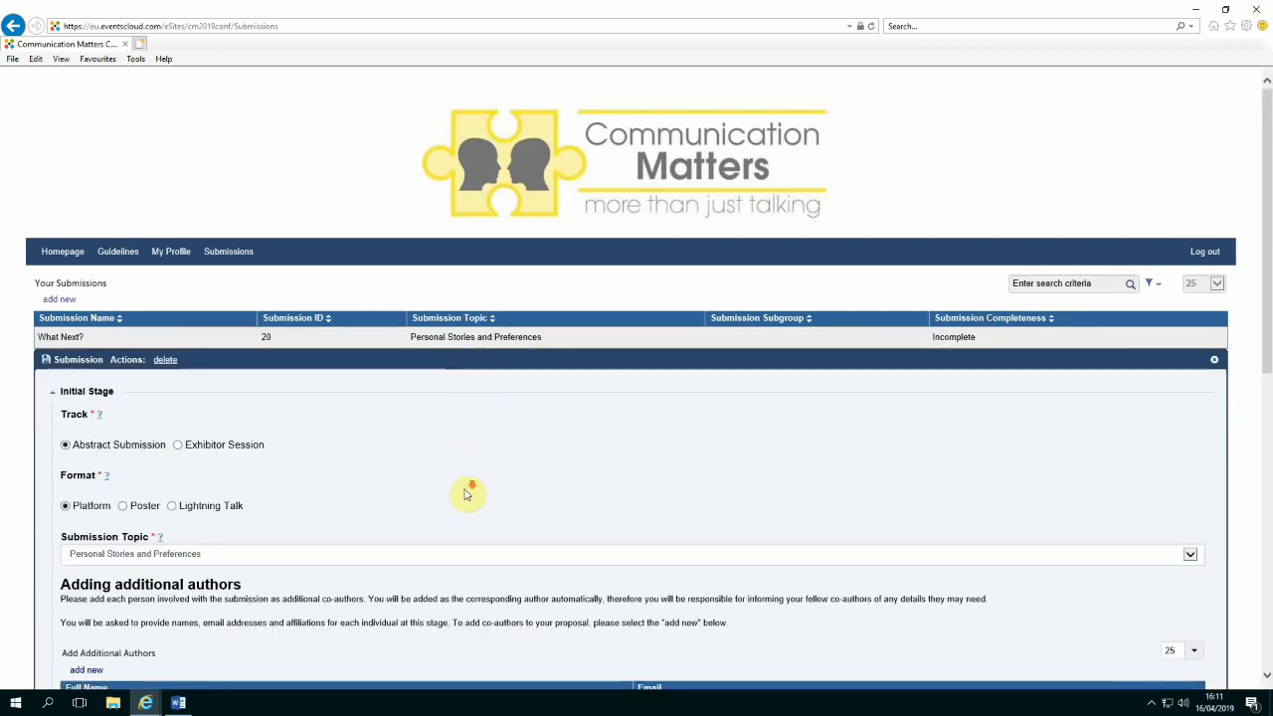
scroll(469, 491, "down", 3)
scroll(469, 491, "down", 5)
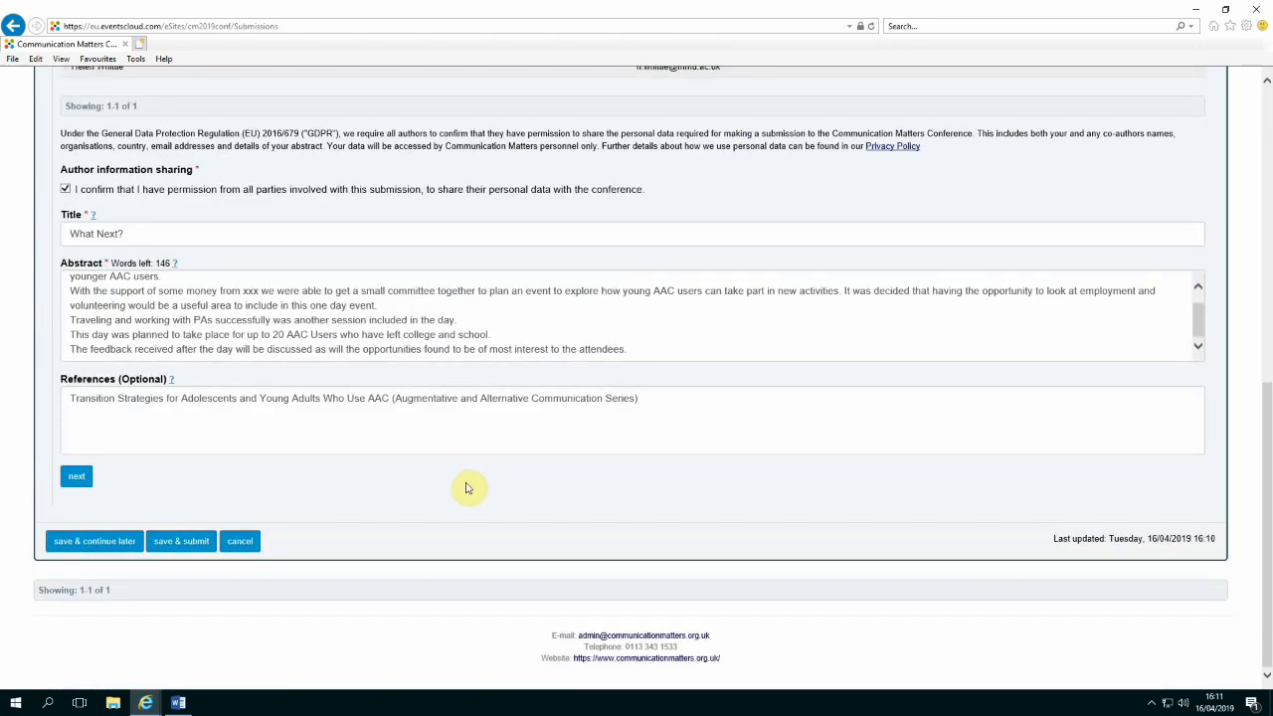
left_click(76, 478)
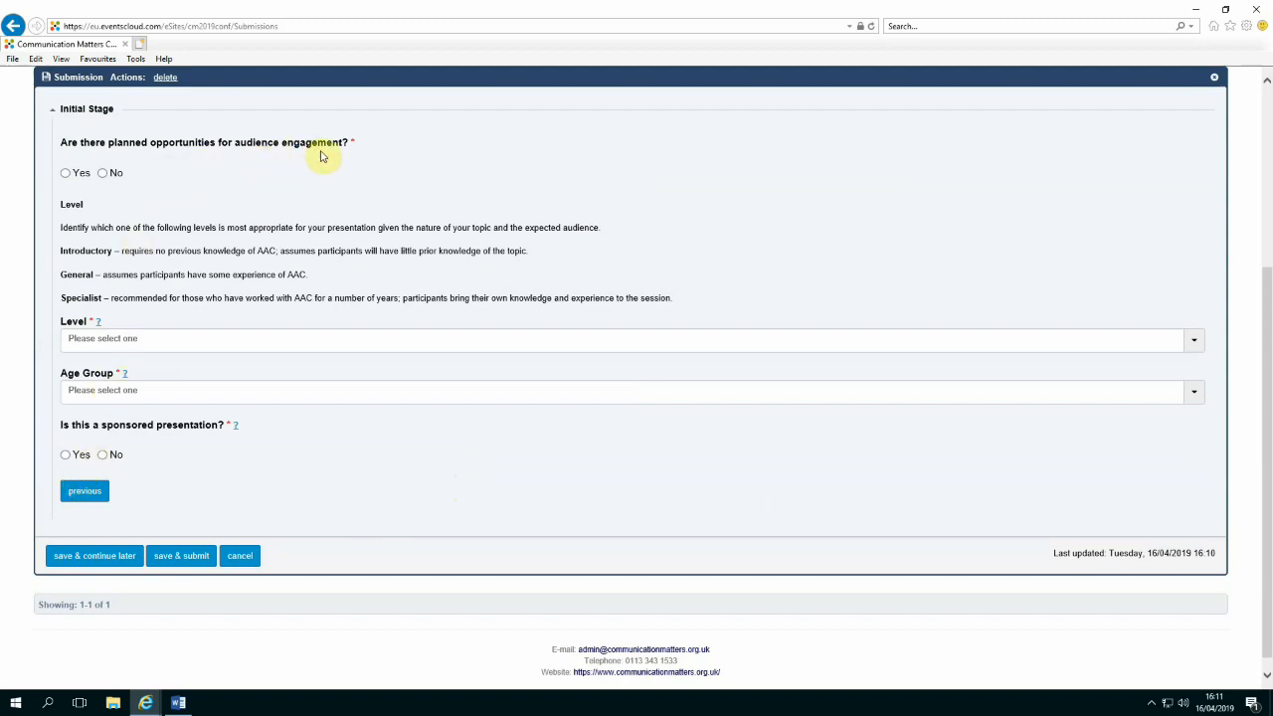
Answer Yes to audience engagement with details 'We will give people the opportunity to ask questions.'
left_click(66, 174)
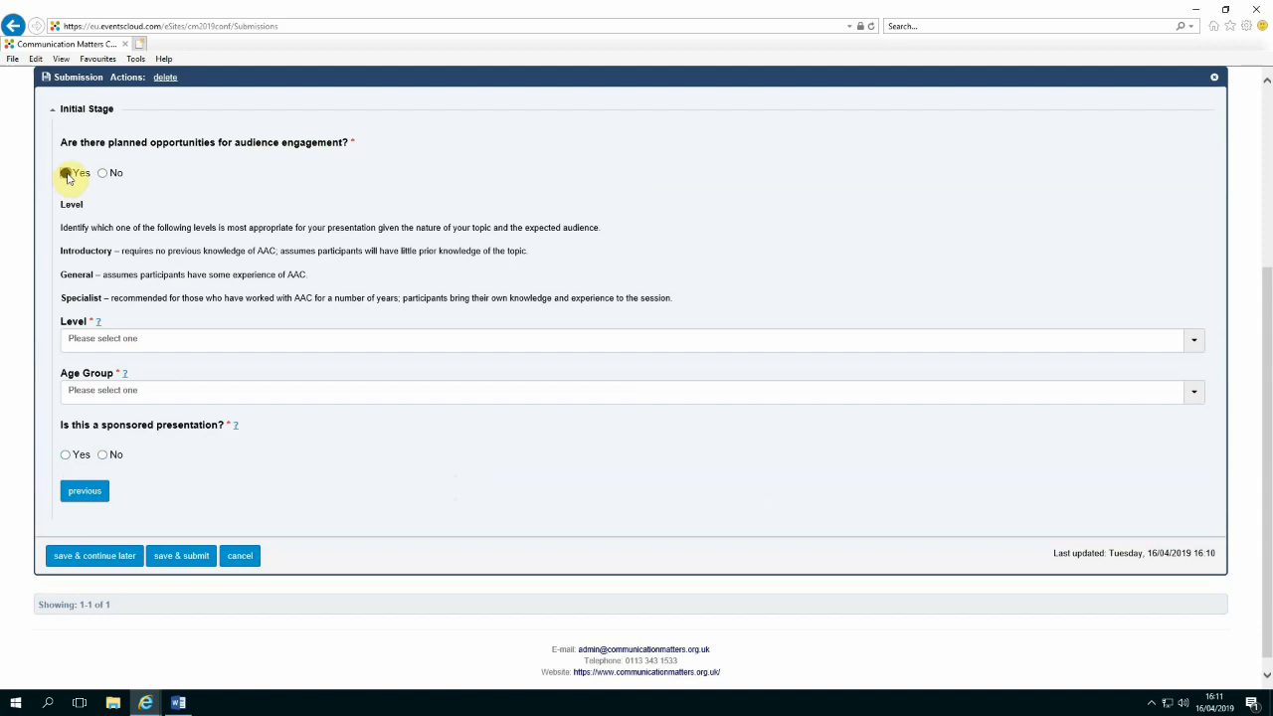
left_click(88, 219)
type("we will g")
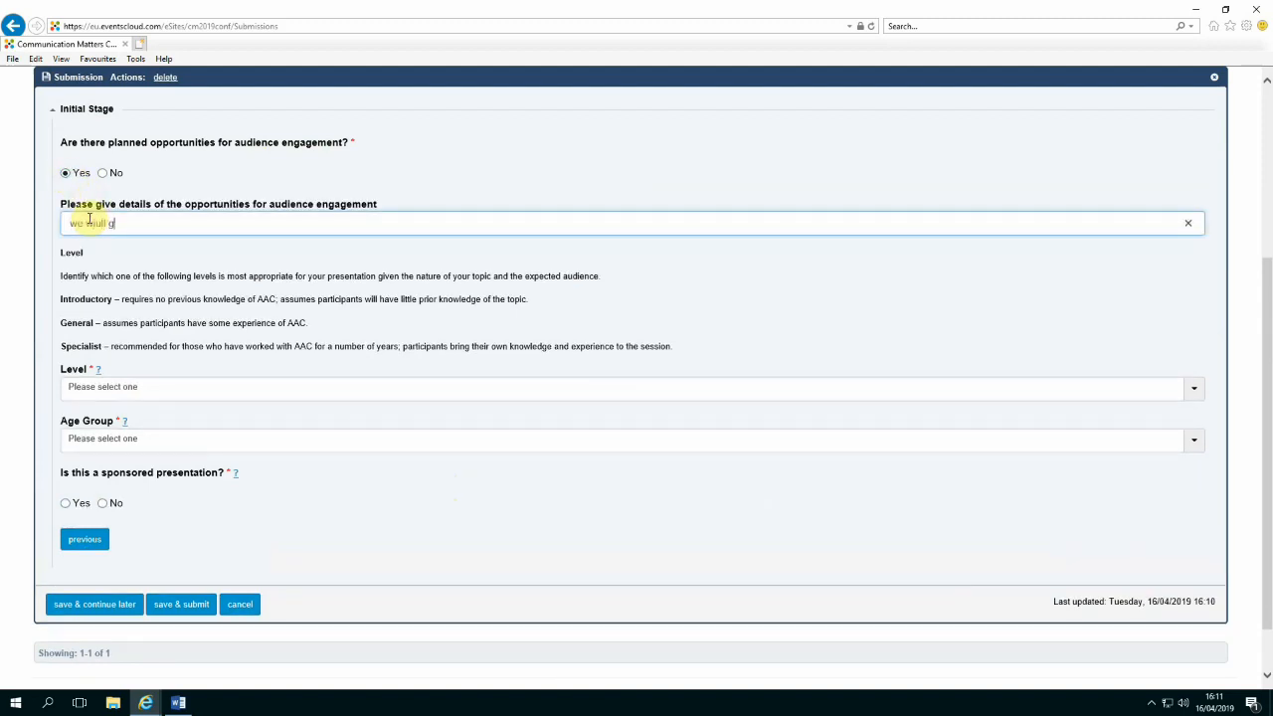
type("iv epopel")
key("BackSpace")
key("BackSpace")
key("BackSpace")
key("BackSpace")
key("BackSpace")
key("BackSpace")
key("BackSpace")
key("BackSpace")
key("BackSpace")
key("BackSpace")
key("BackSpace")
type("give people the opportunity to ask questions")
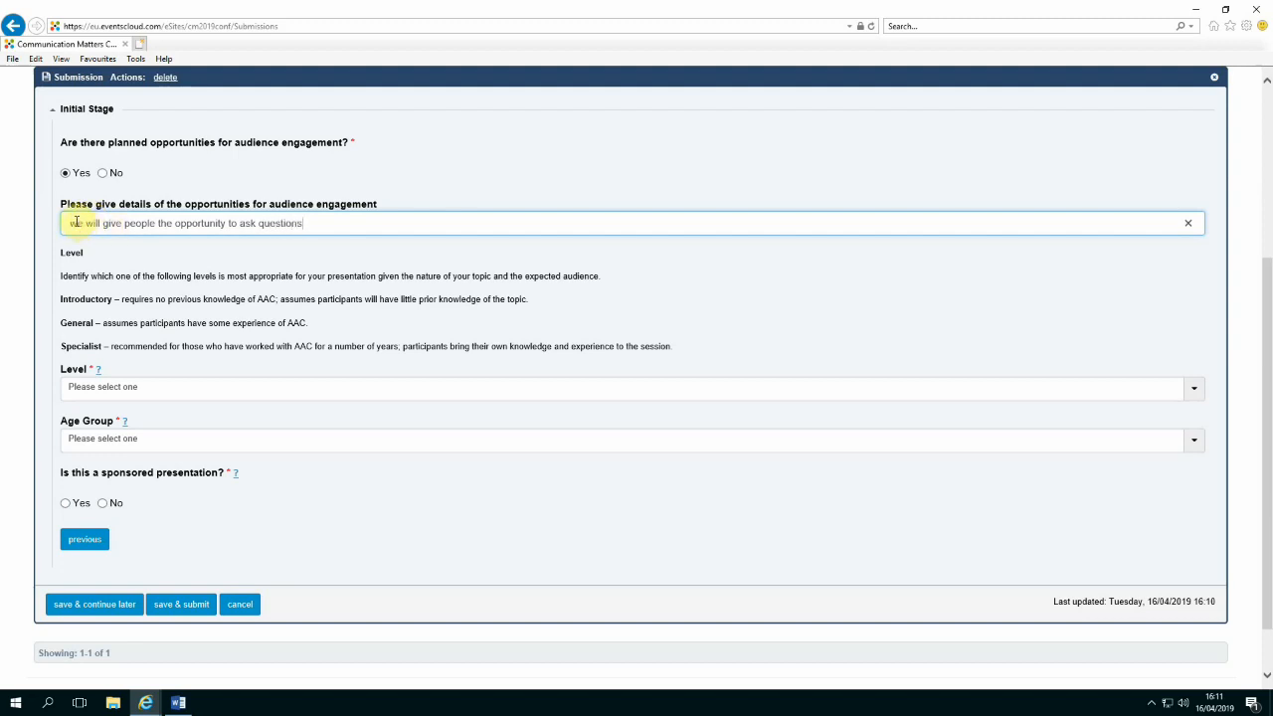
left_click(76, 223)
key("BackSpace")
type("W")
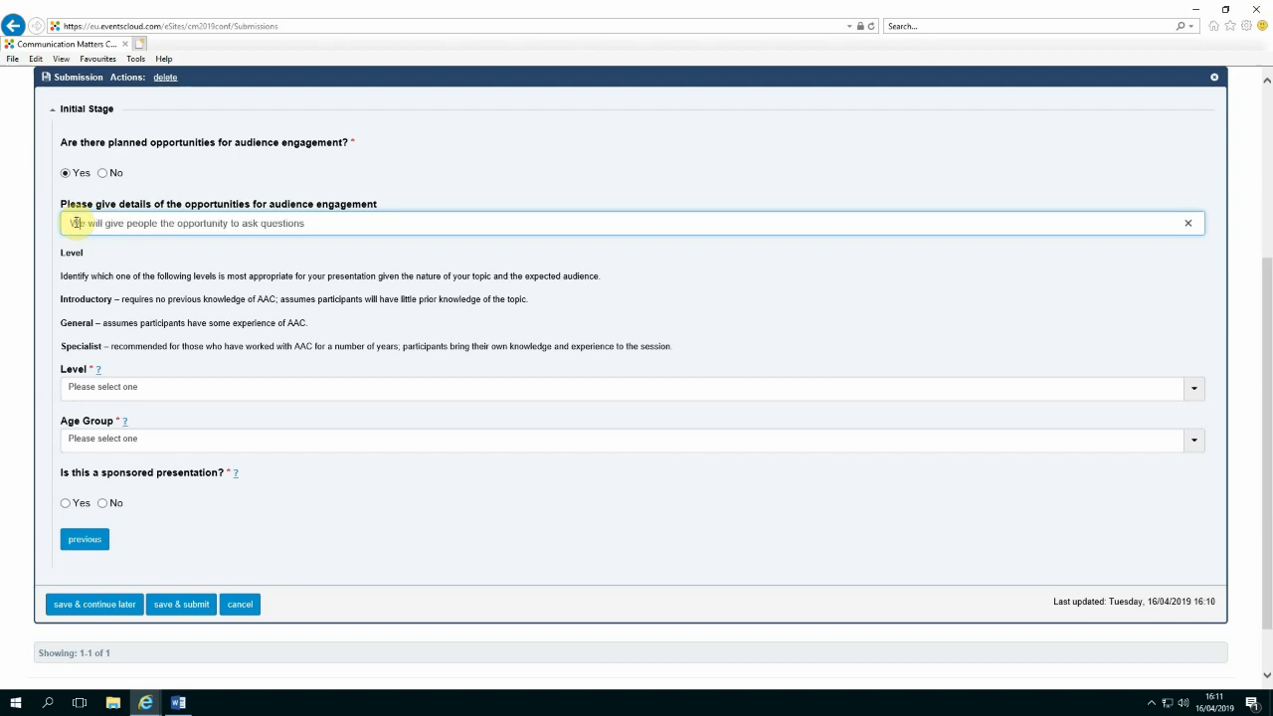
left_click(313, 223)
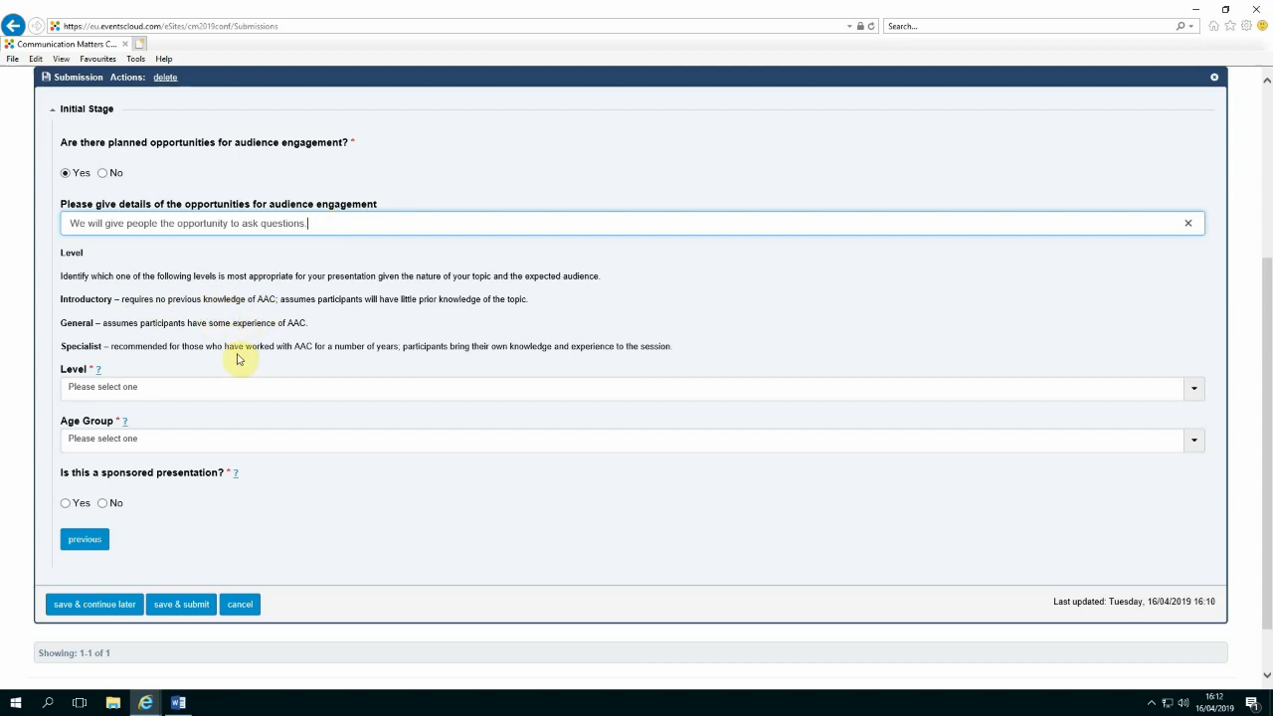
Set Level to General Session and Age Group to All Ages
left_click(94, 388)
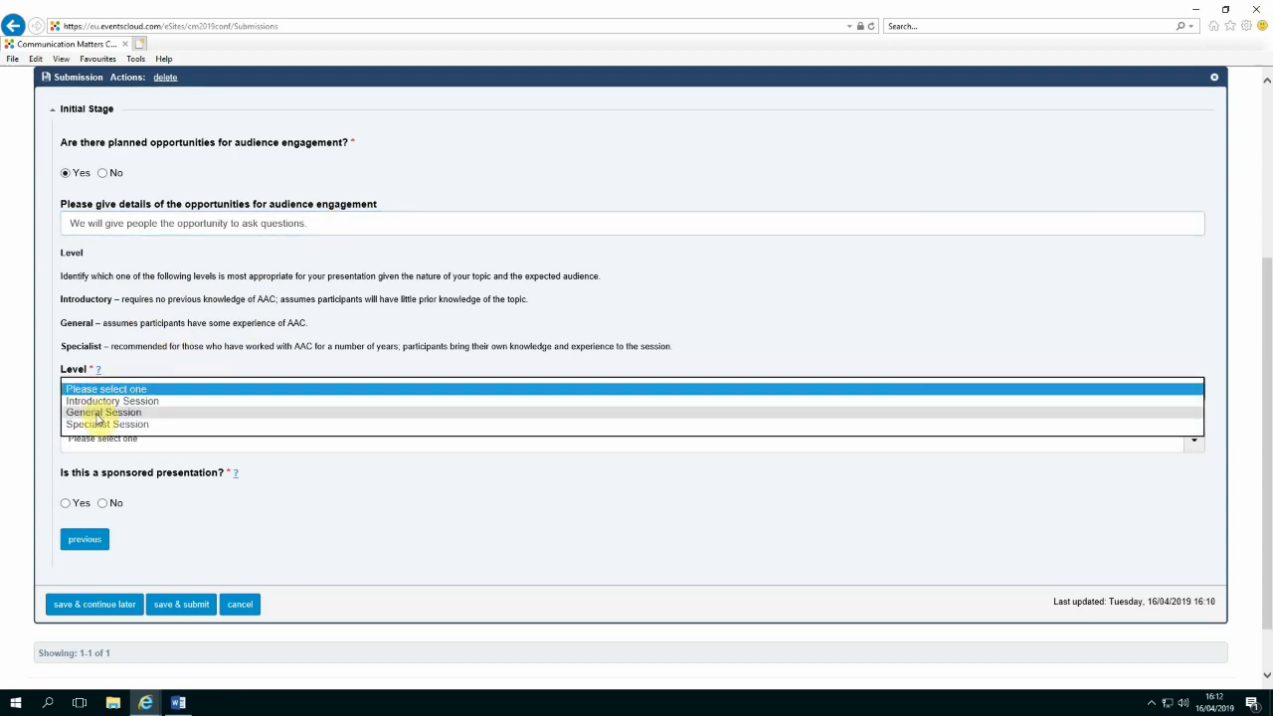
left_click(99, 414)
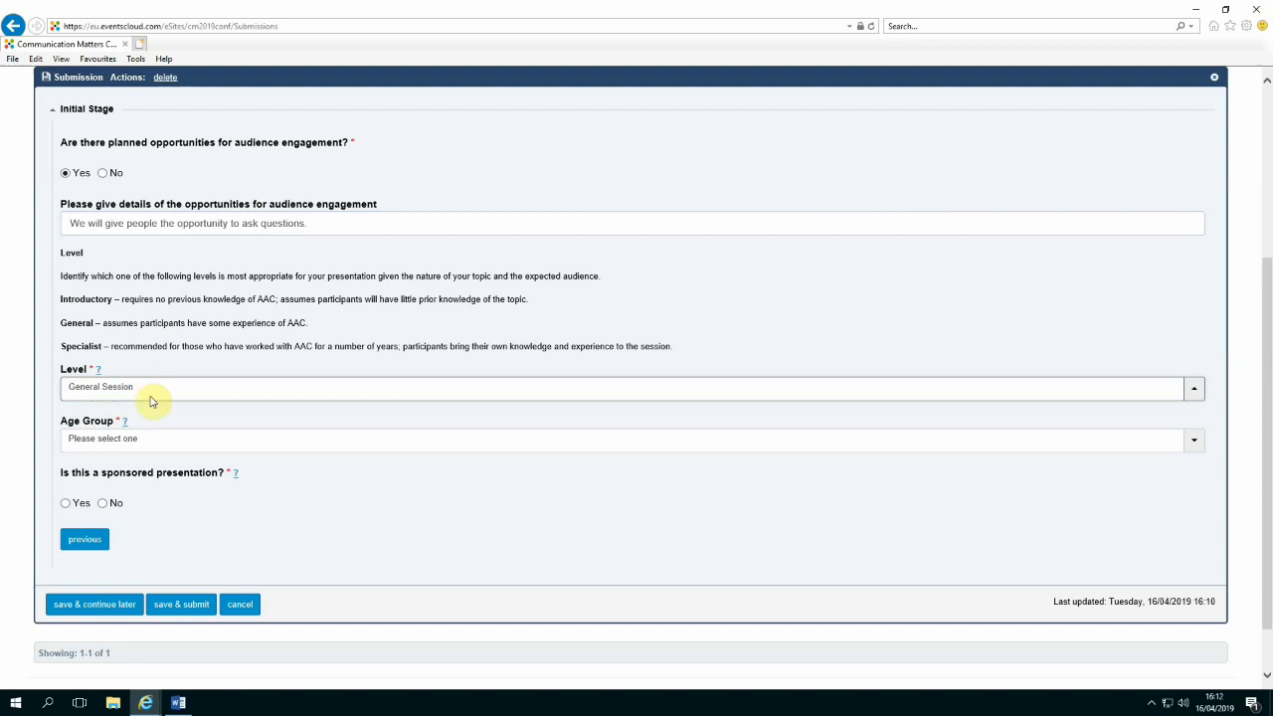
left_click(141, 440)
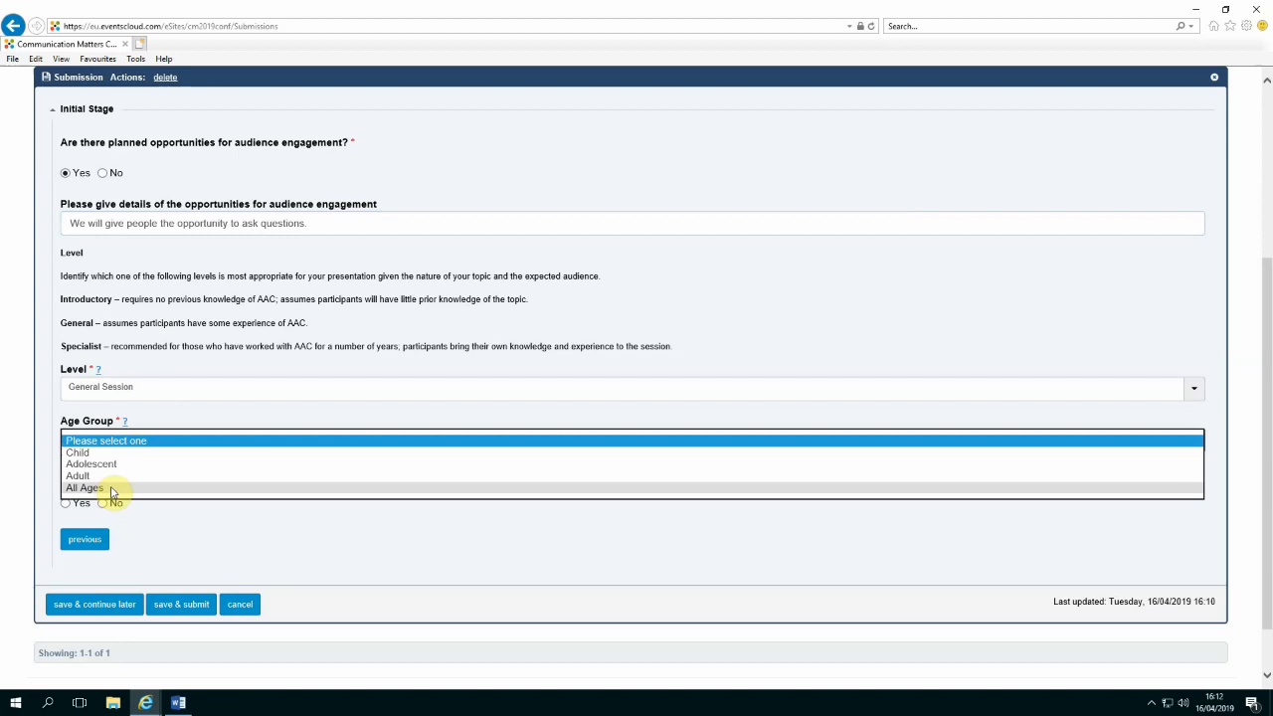
left_click(112, 488)
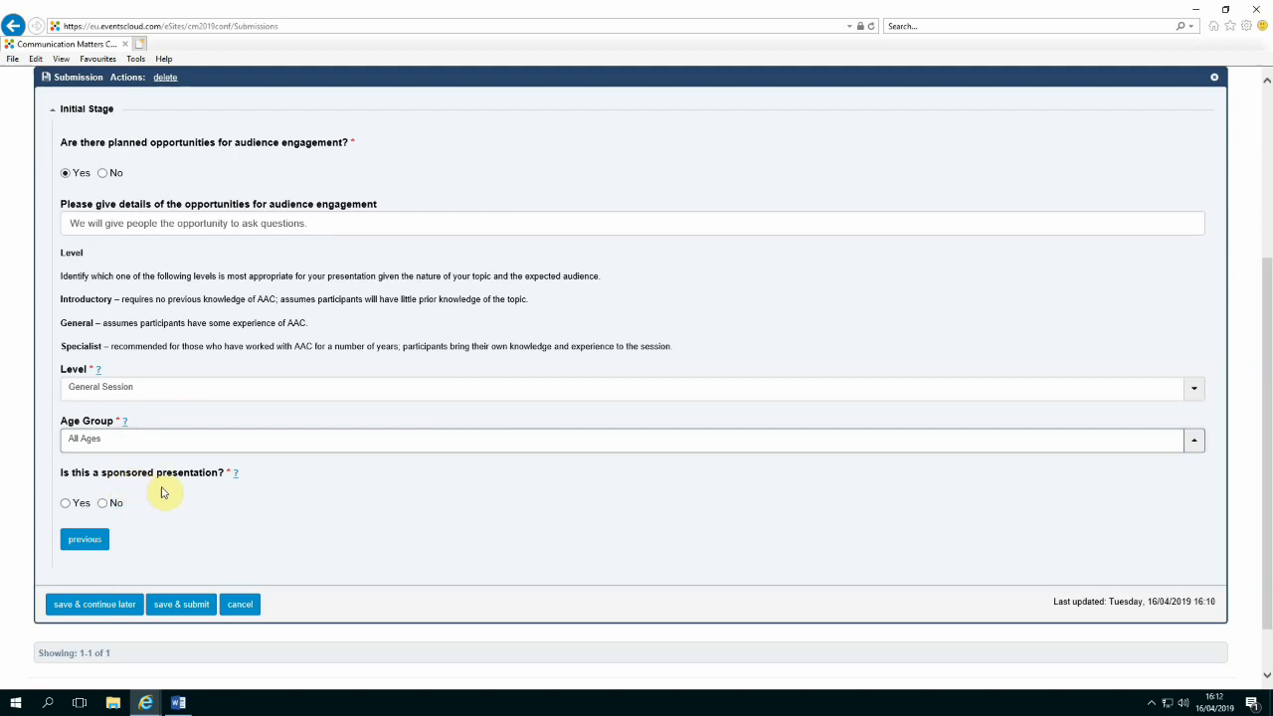
Mark the presentation as not sponsored and save & submit the abstract
left_click(234, 476)
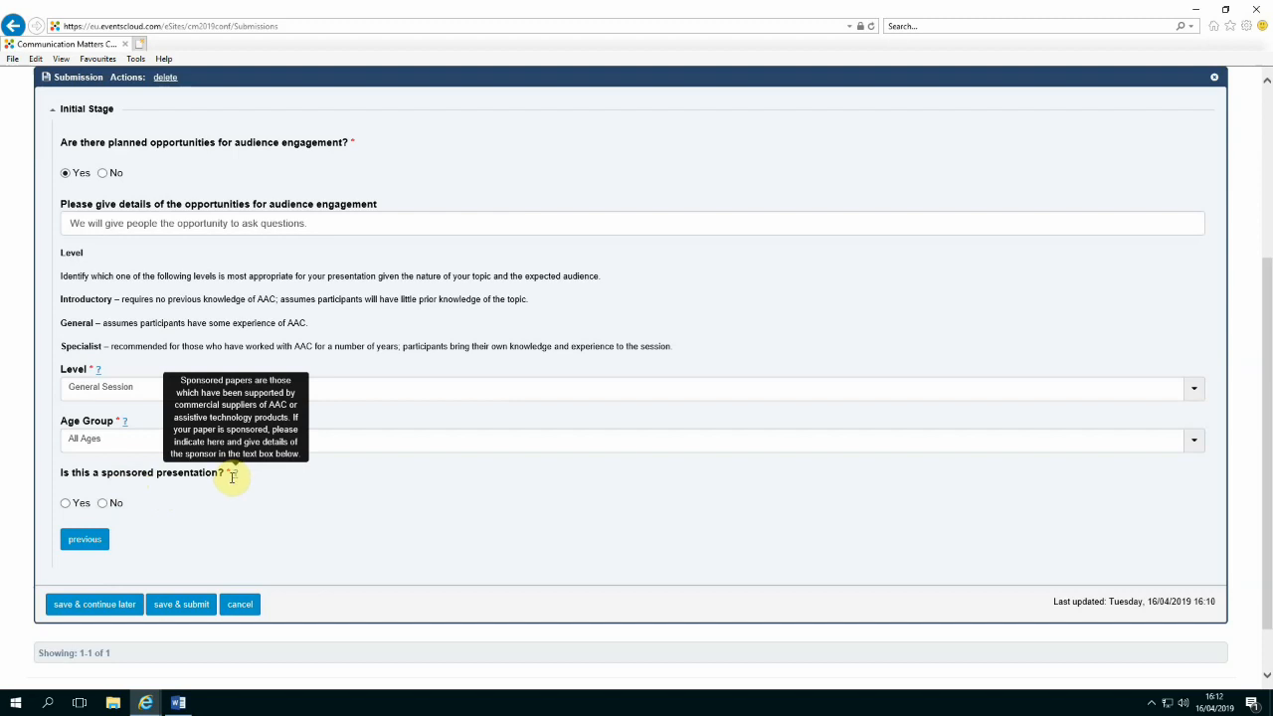
left_click(102, 503)
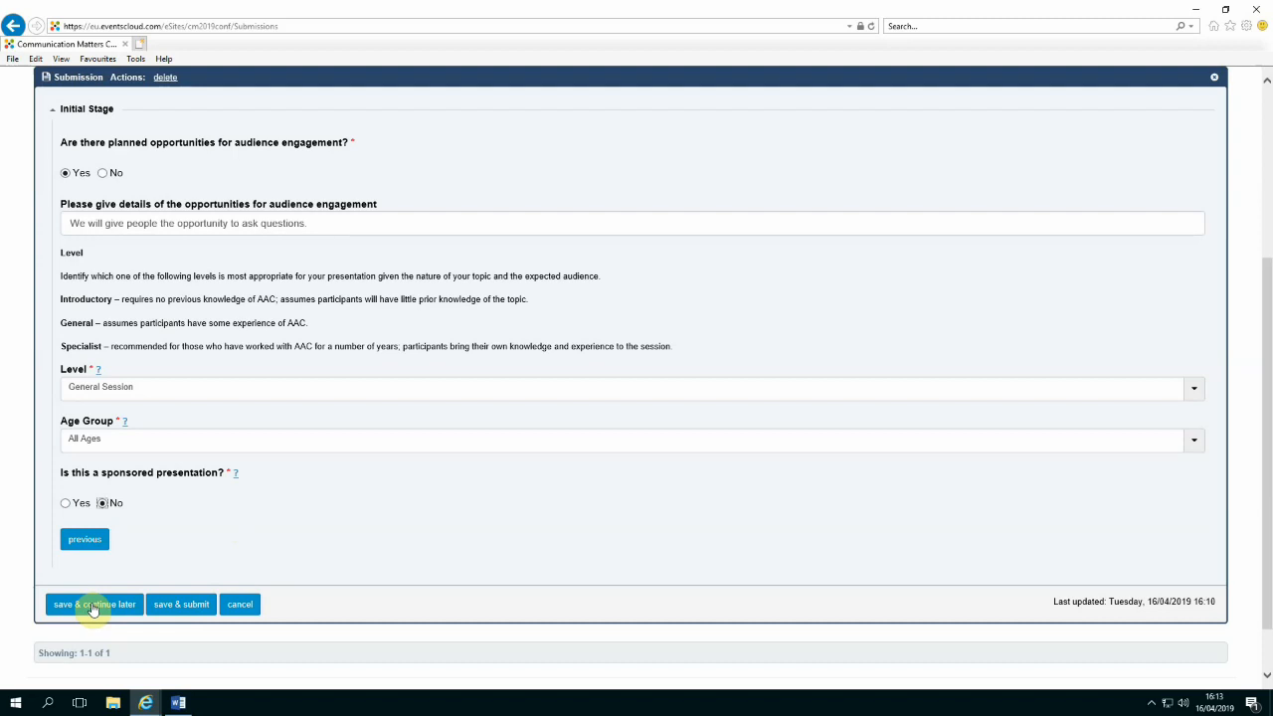
left_click(189, 609)
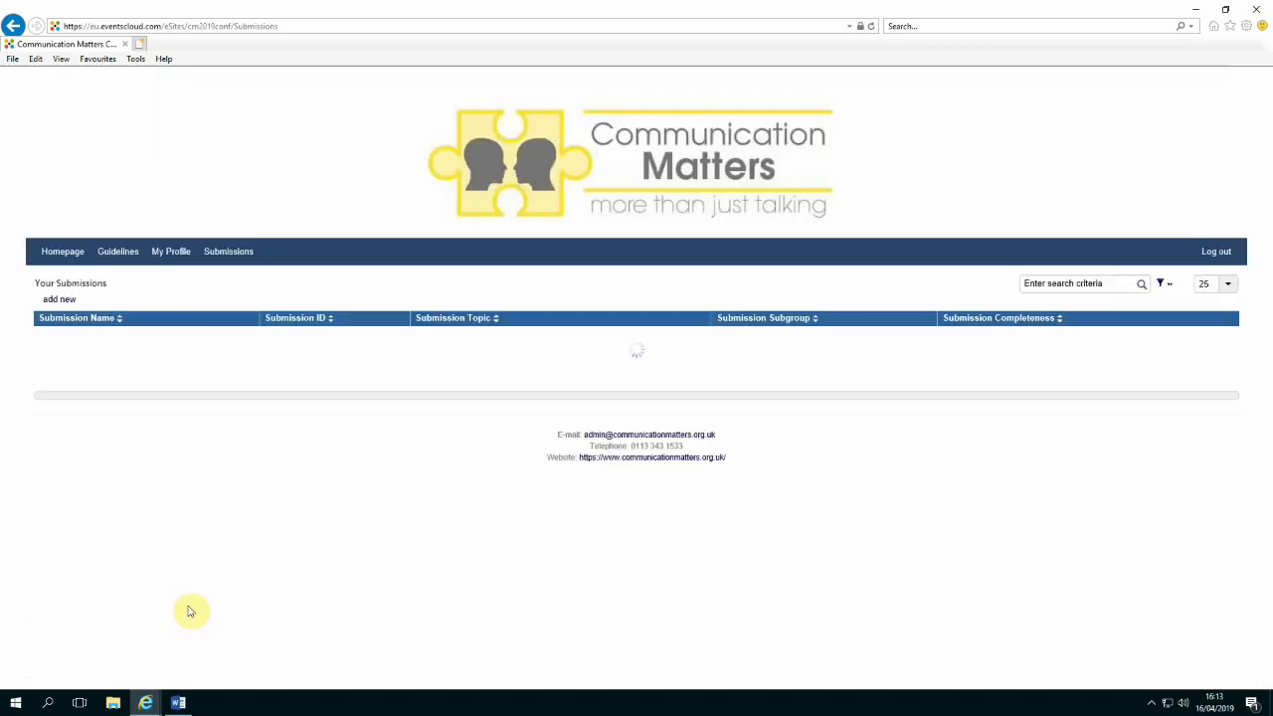